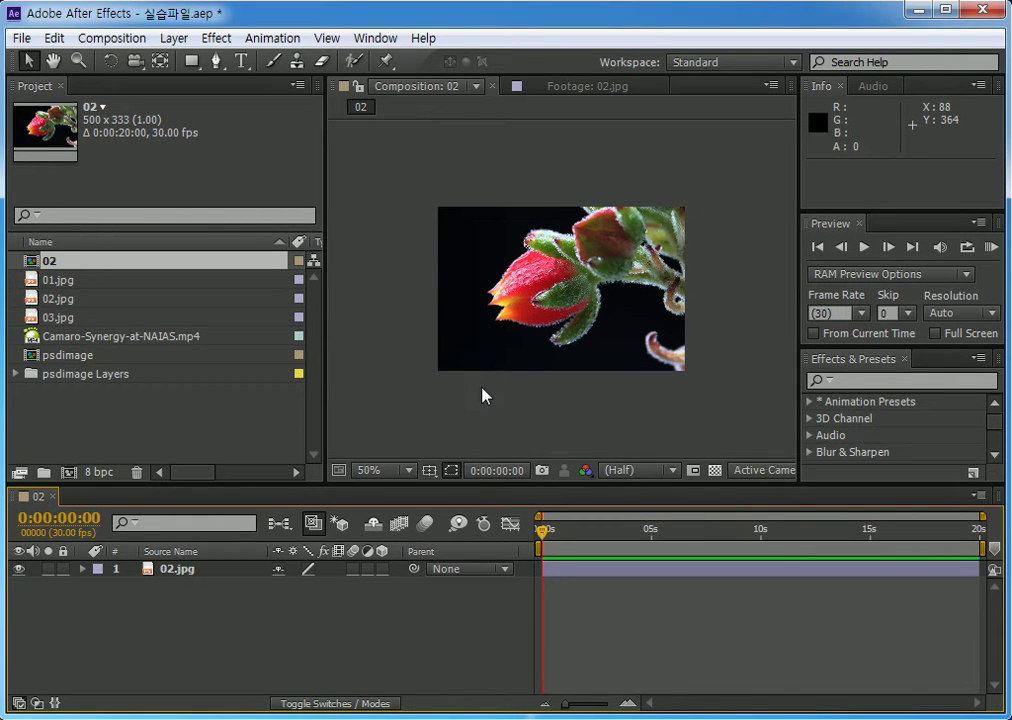
- Reveal both the Anchor Point and Position properties of the 02.jpg layer in the timeline
click(190, 570)
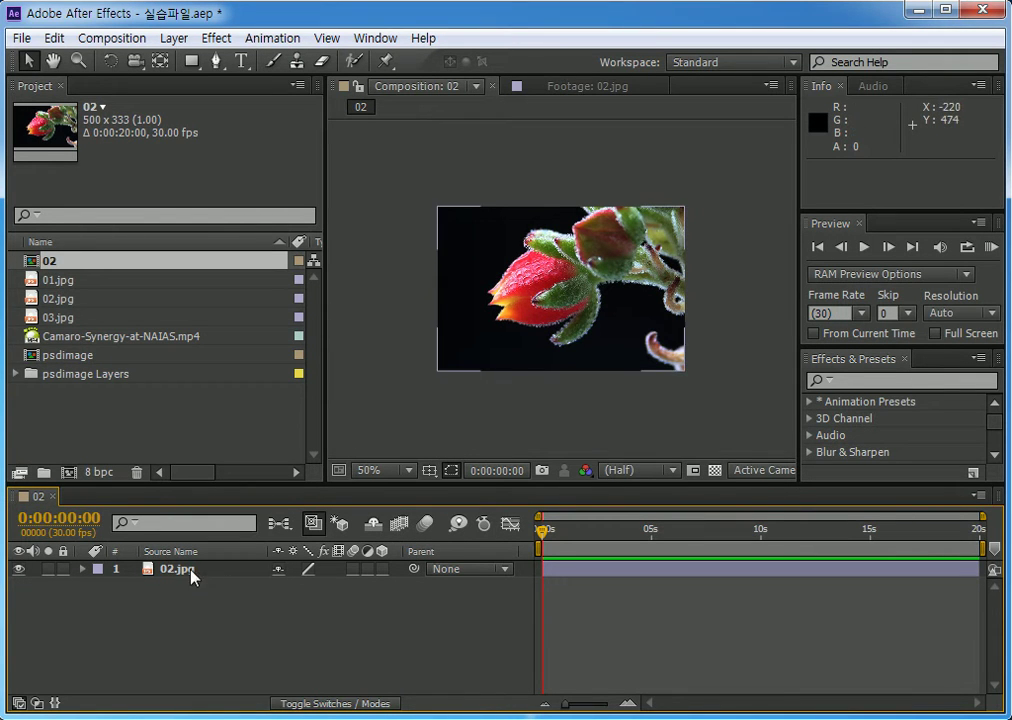
key(a)
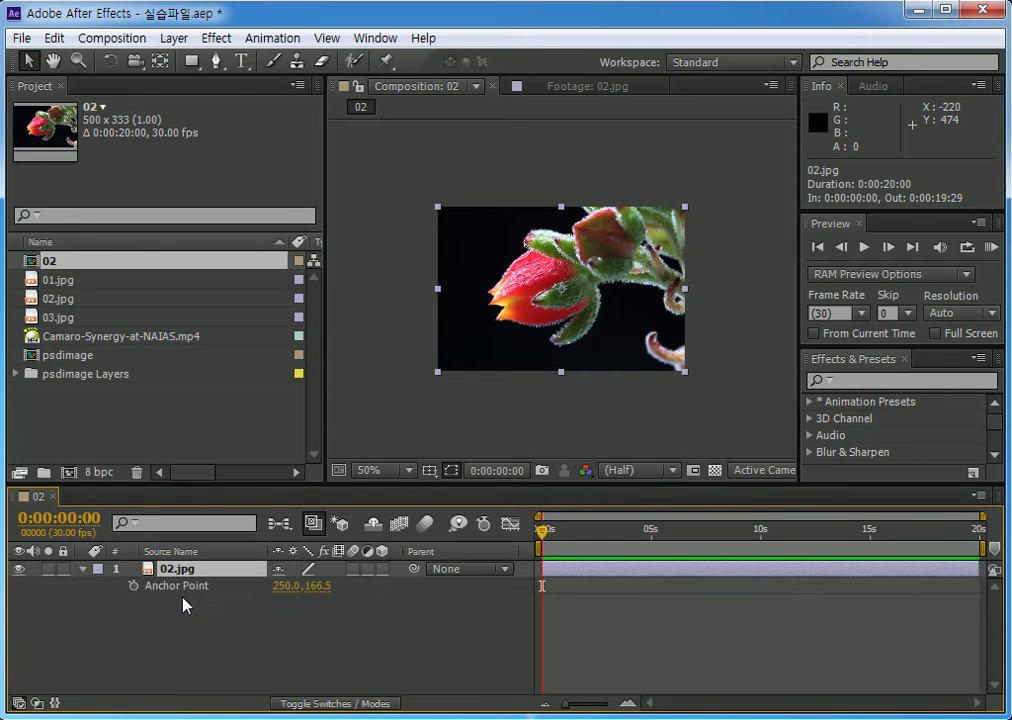
key(shift+p)
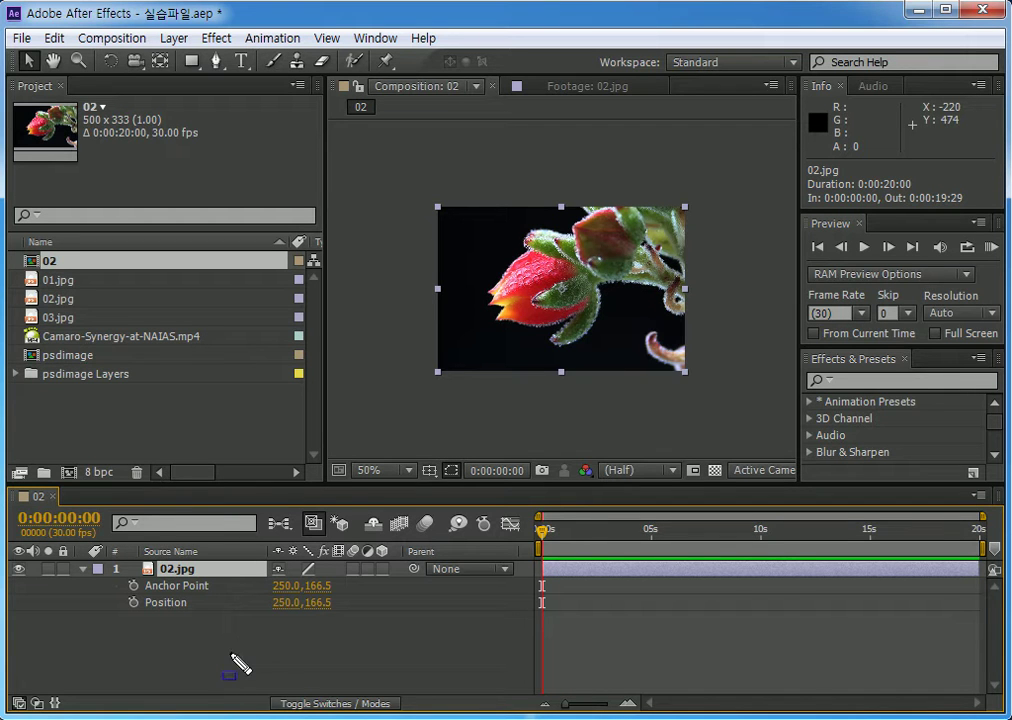
mouse_move(260, 566)
mouse_down()
mouse_move(305, 614)
mouse_move(344, 619)
mouse_up()
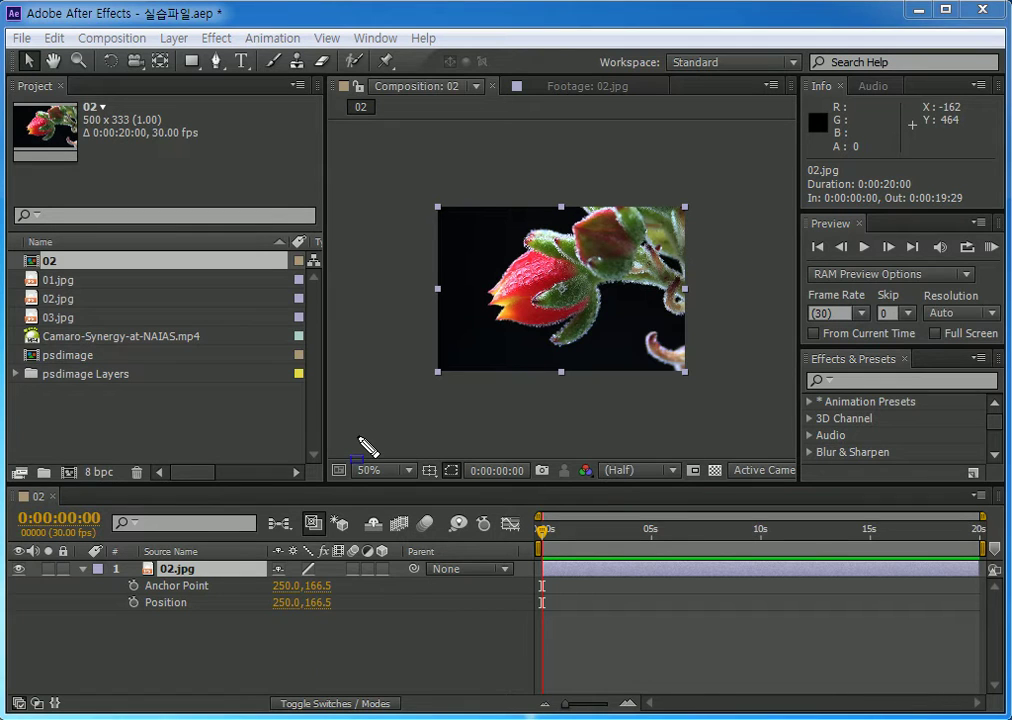
mouse_move(210, 166)
mouse_down()
mouse_move(755, 415)
mouse_move(866, 657)
mouse_up()
mouse_move(583, 286)
mouse_down()
mouse_move(601, 316)
mouse_move(689, 376)
mouse_up()
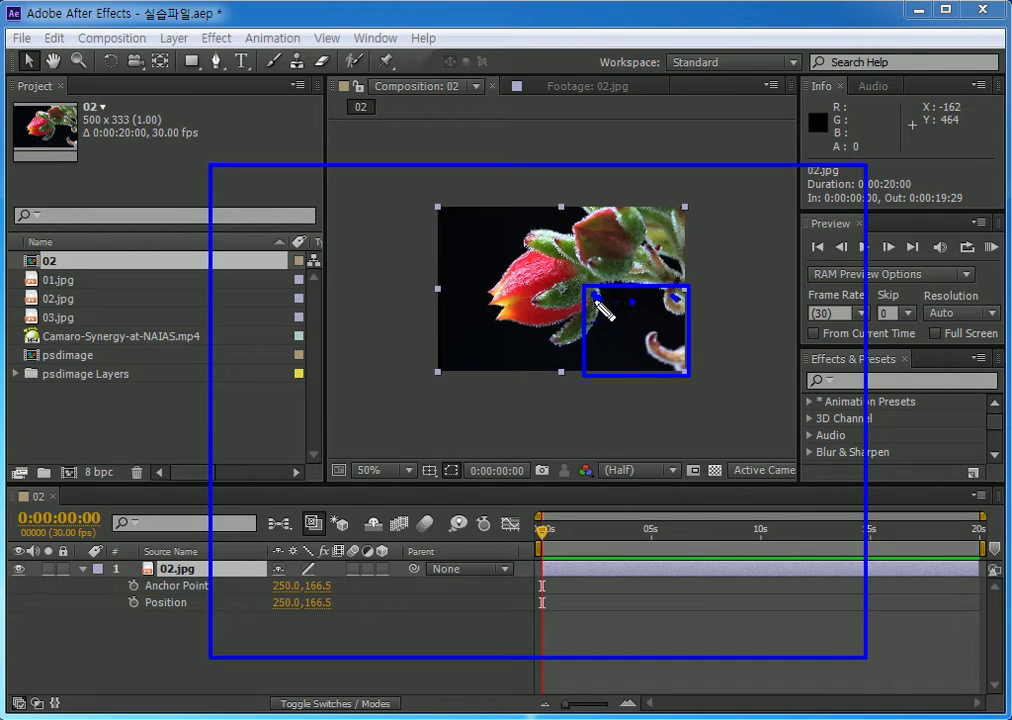
drag(220, 323, 245, 318)
mouse_move(207, 360)
mouse_down()
mouse_move(215, 371)
mouse_move(696, 377)
mouse_move(637, 332)
mouse_up()
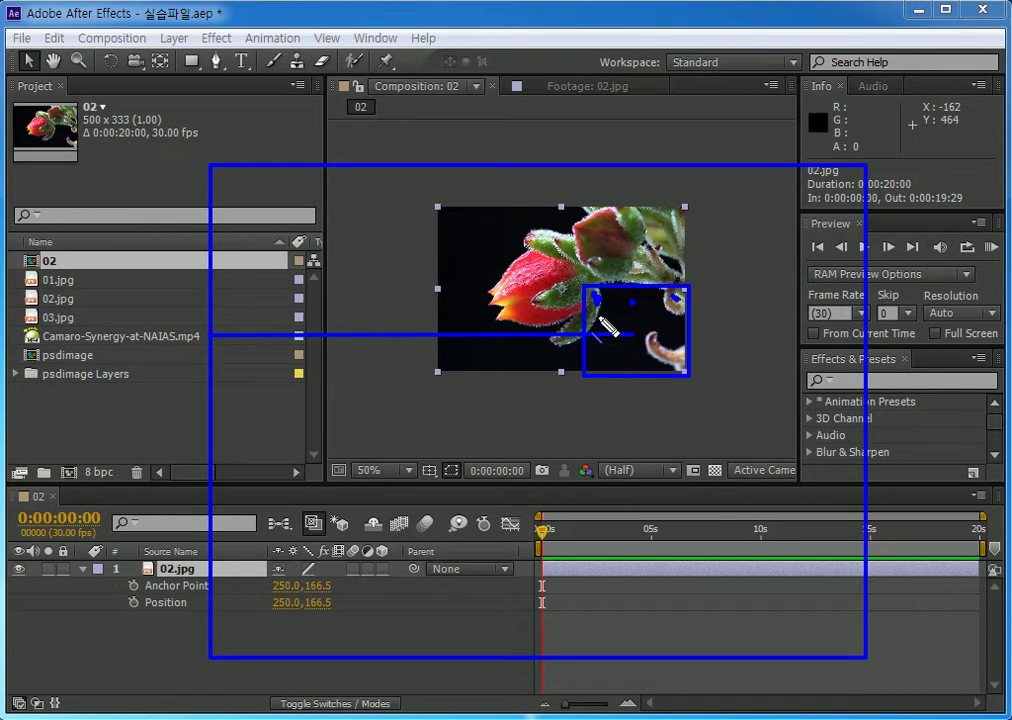
drag(596, 297, 212, 296)
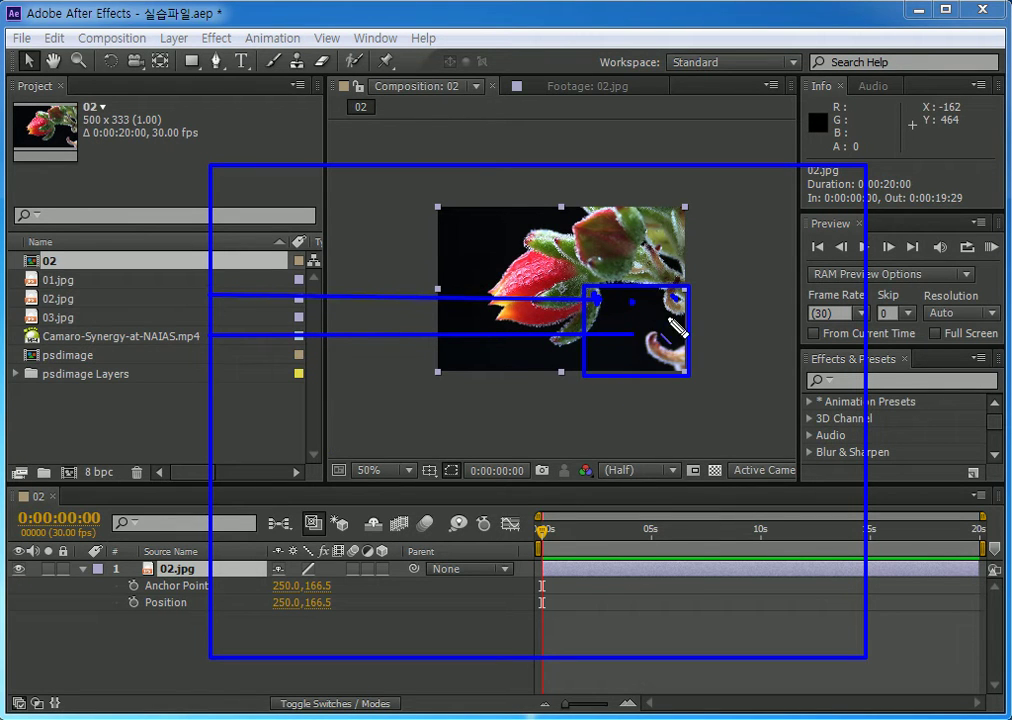
drag(686, 270, 214, 270)
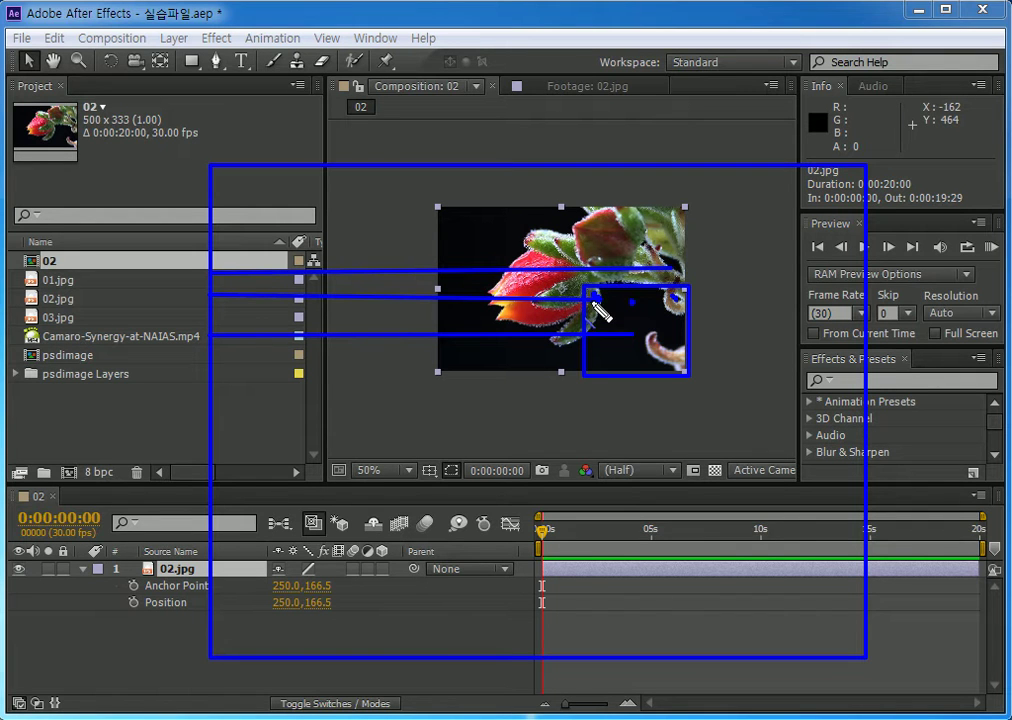
drag(622, 313, 631, 322)
mouse_move(637, 296)
mouse_down()
mouse_move(625, 304)
mouse_move(635, 306)
mouse_up()
mouse_move(612, 288)
mouse_down()
mouse_move(639, 339)
mouse_move(716, 378)
mouse_up()
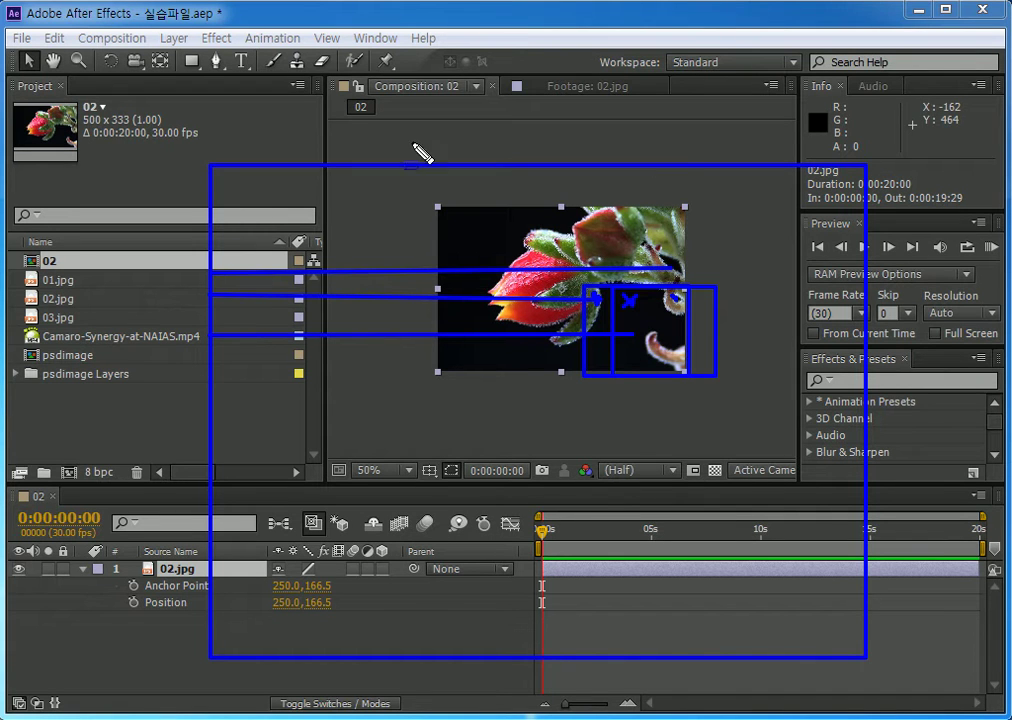
key(Escape)
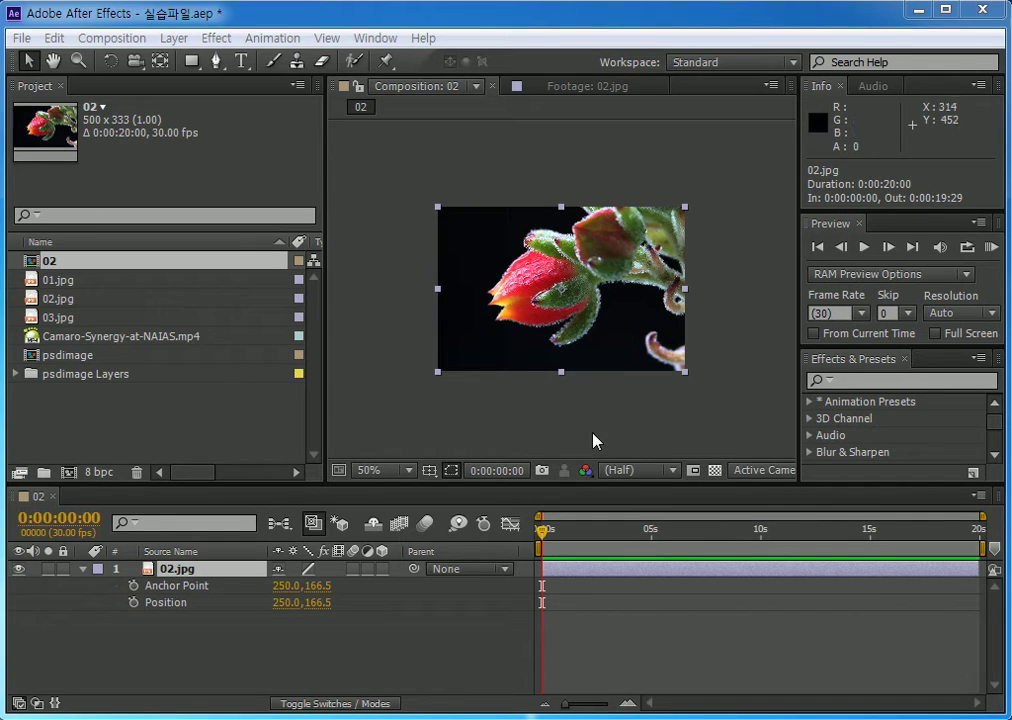
click(639, 334)
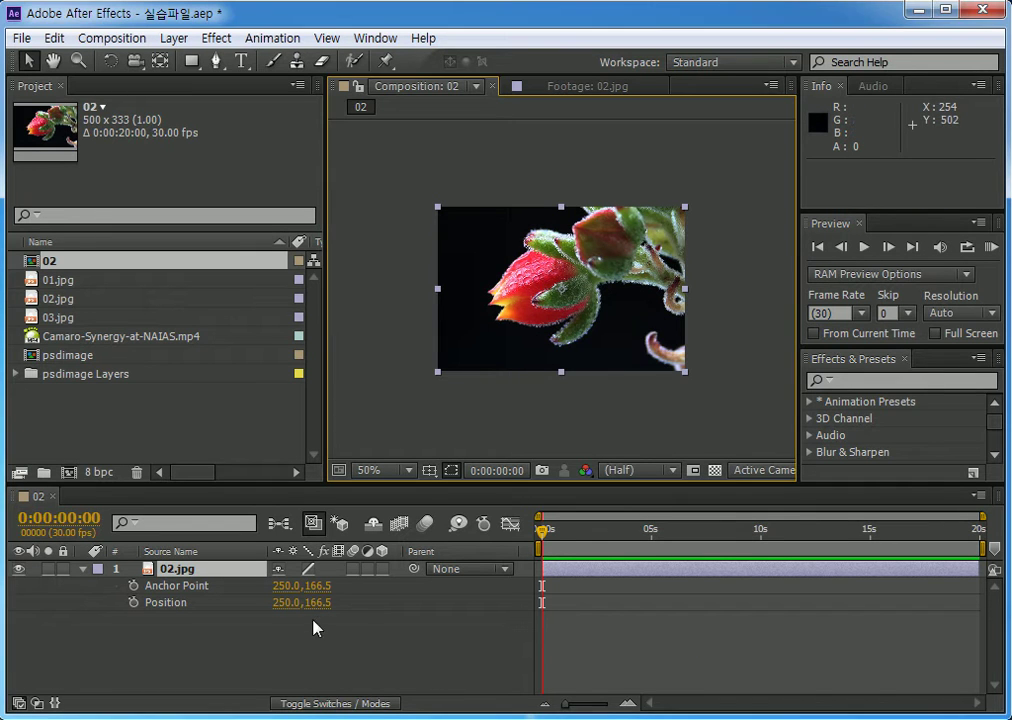
- Shift the 02.jpg layer horizontally by setting its X position to 300 and after that to 400
click(288, 602)
text(300)
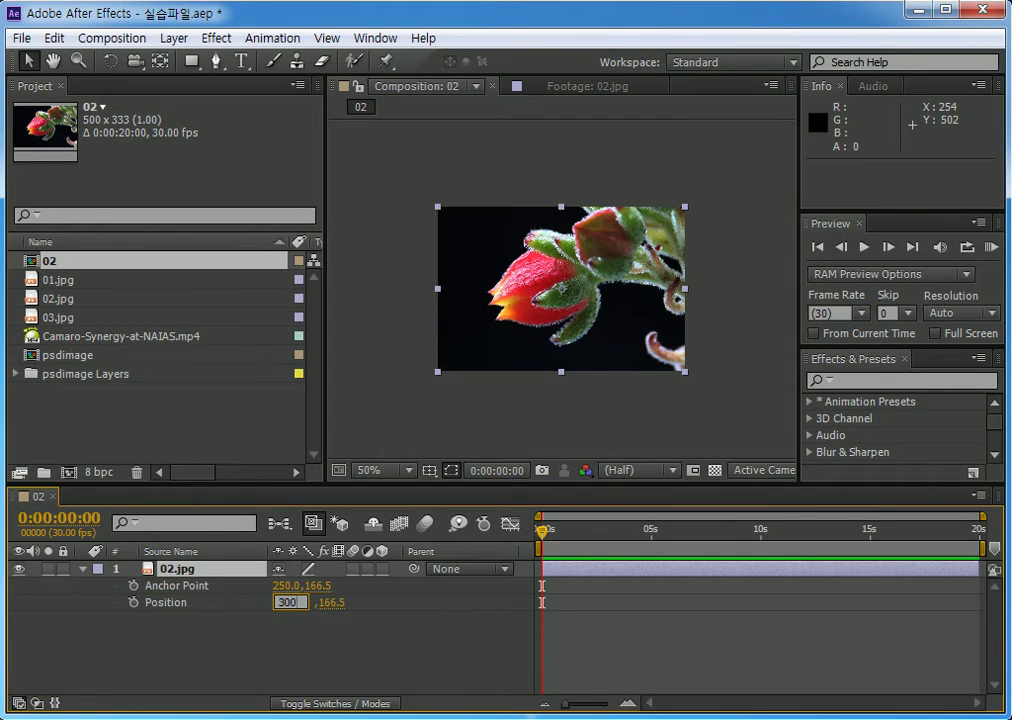
key(Return)
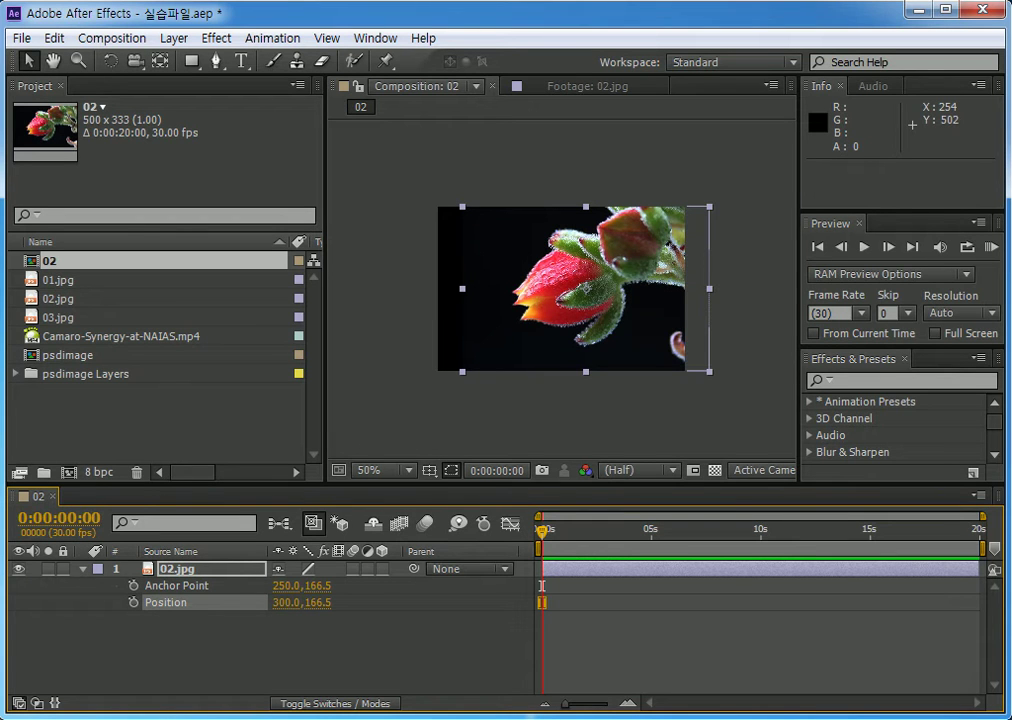
click(289, 602)
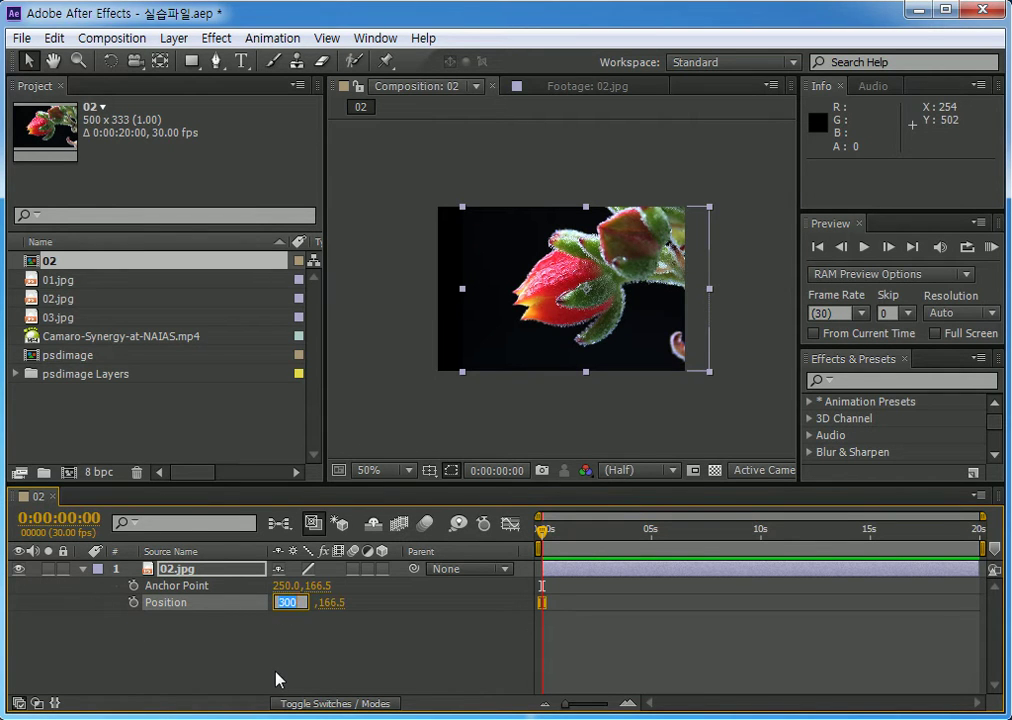
text(400)
key(Return)
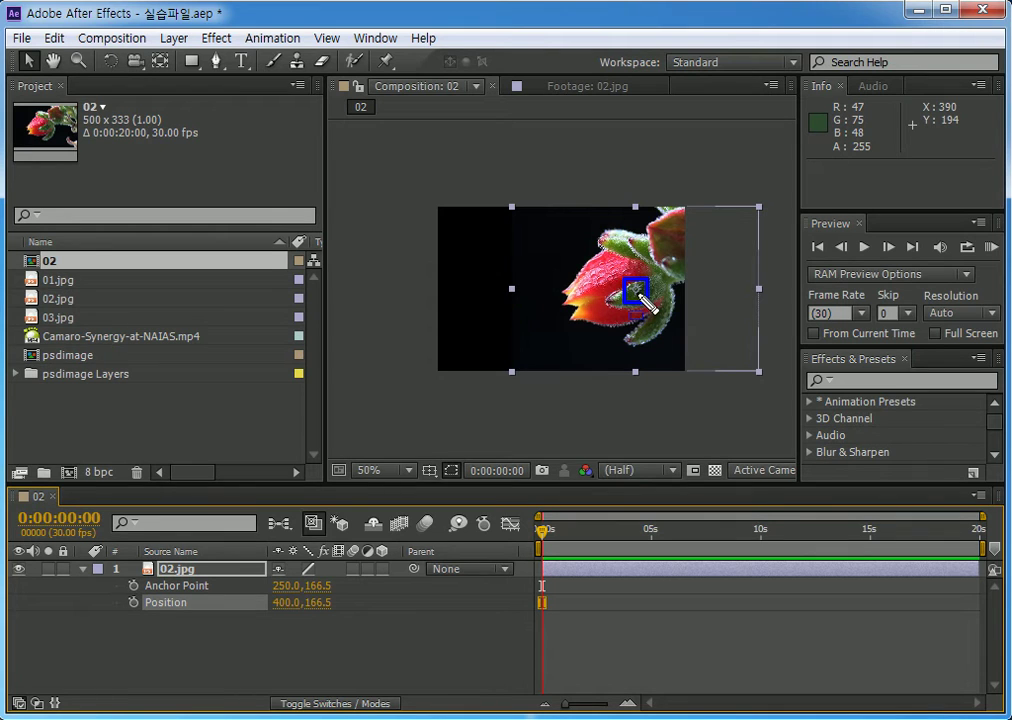
drag(251, 567, 342, 598)
mouse_move(511, 206)
mouse_down()
mouse_move(737, 335)
mouse_move(759, 373)
mouse_up()
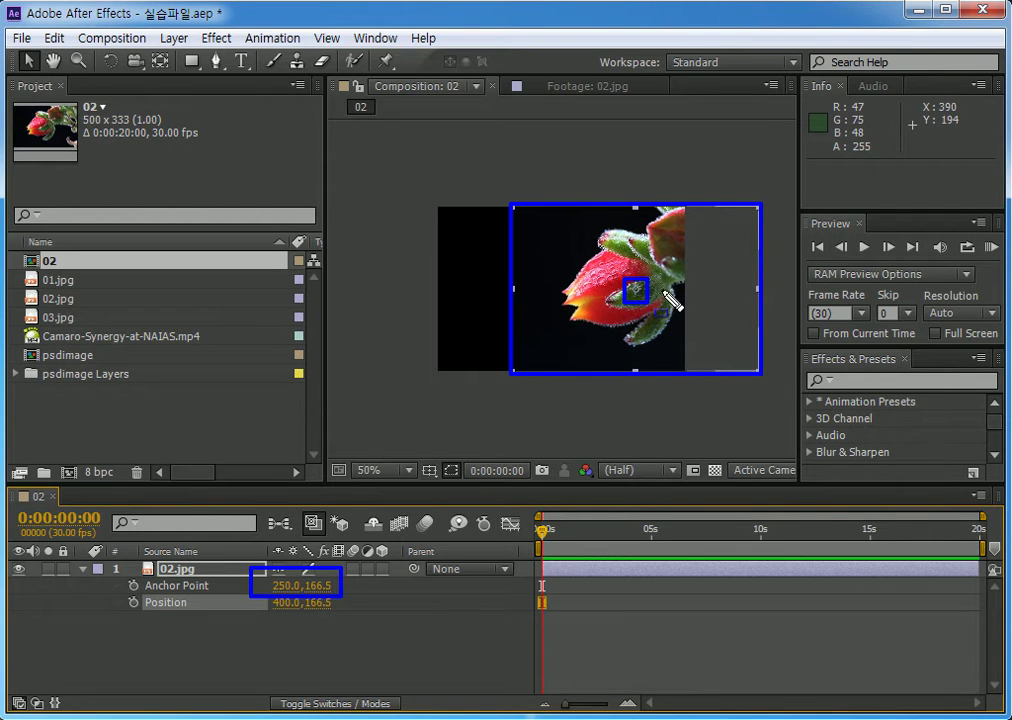
key(Escape)
- Set the X position of the 02.jpg layer back to 250
click(299, 602)
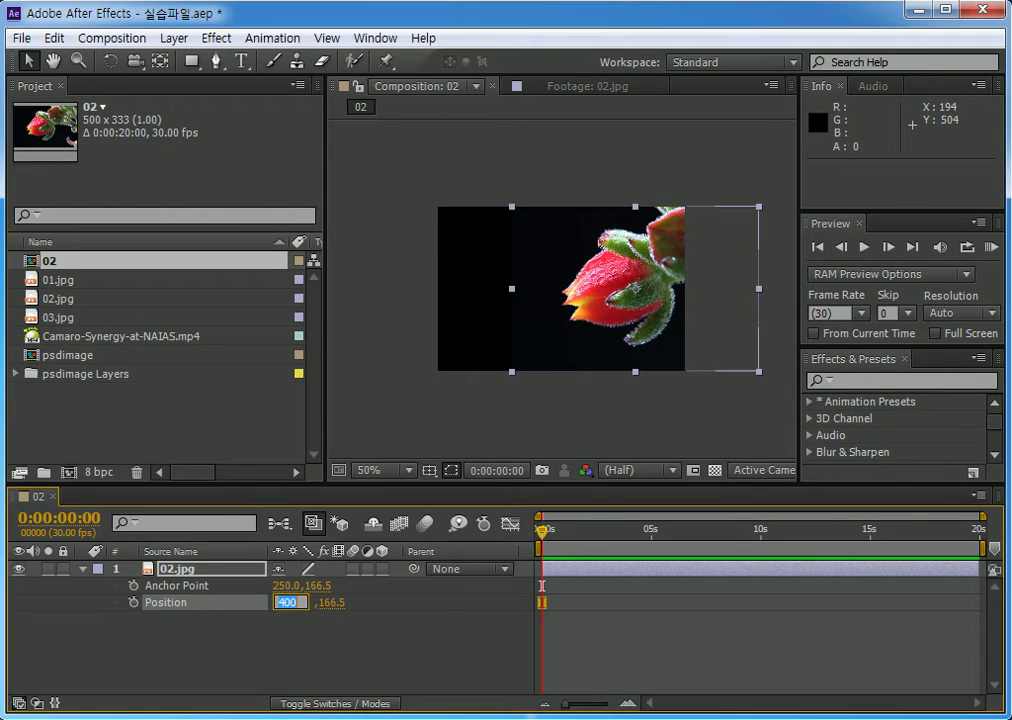
text(250)
key(Return)
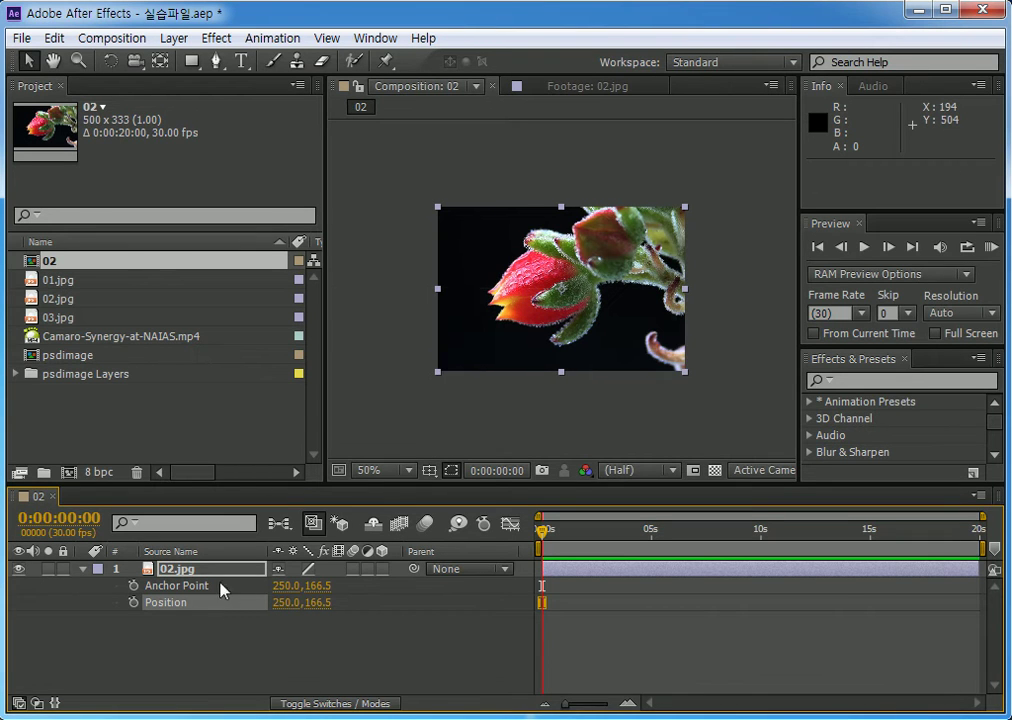
- Try anchor point X values of 400 and 500 on the 02.jpg layer, leaving its position alone
click(285, 586)
text(400)
key(Return)
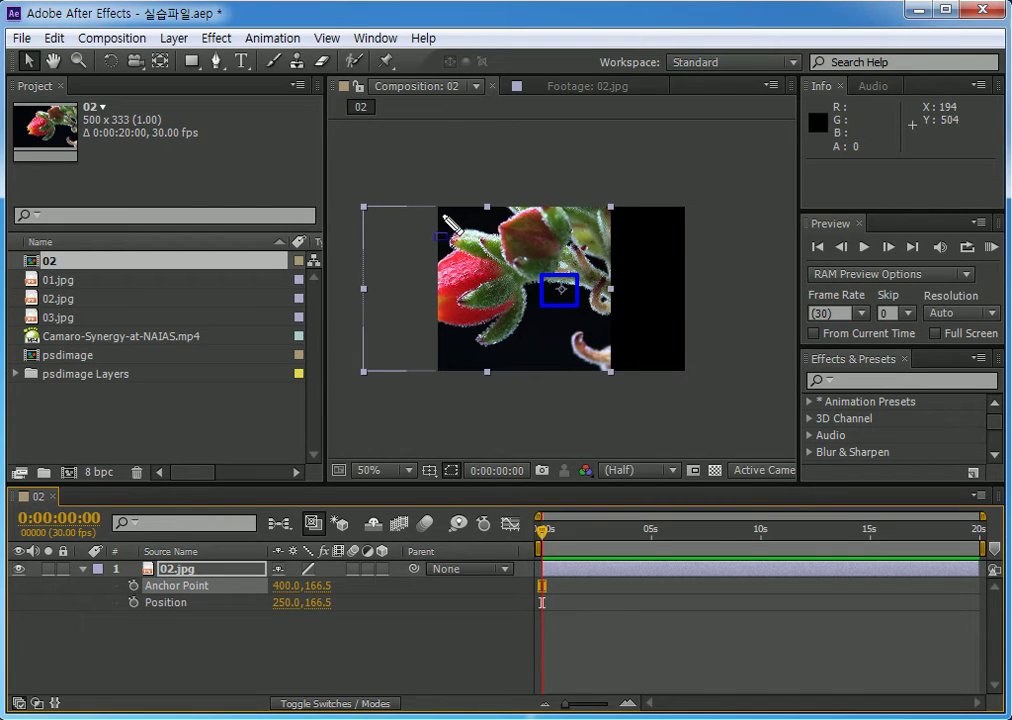
mouse_move(364, 208)
mouse_down()
mouse_move(621, 334)
mouse_move(630, 384)
mouse_move(618, 384)
mouse_up()
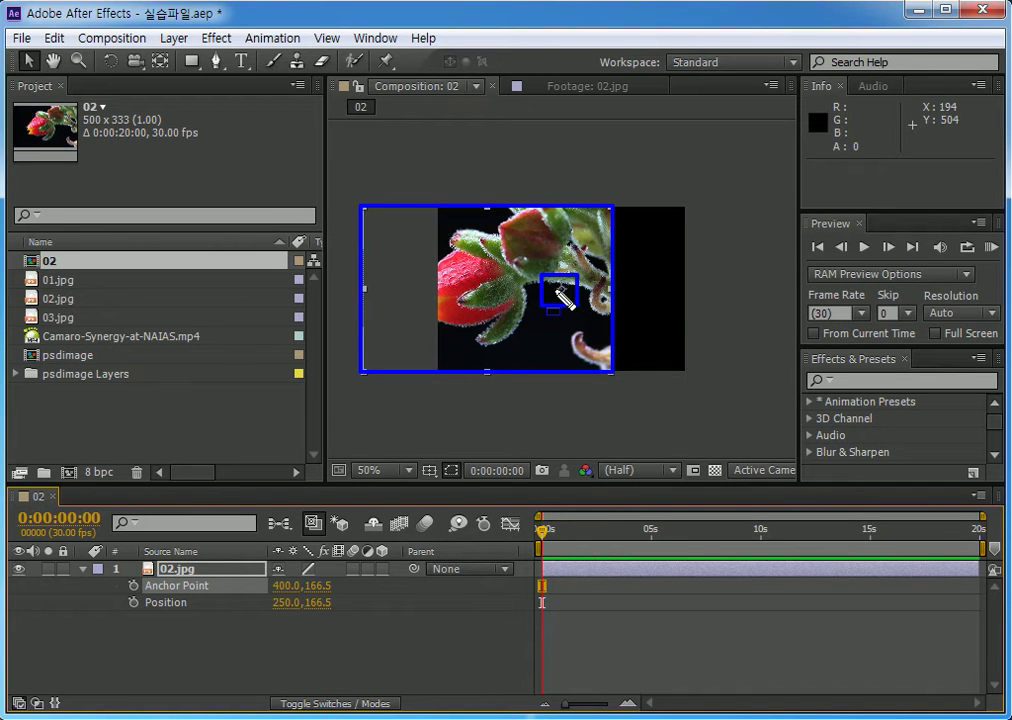
key(Escape)
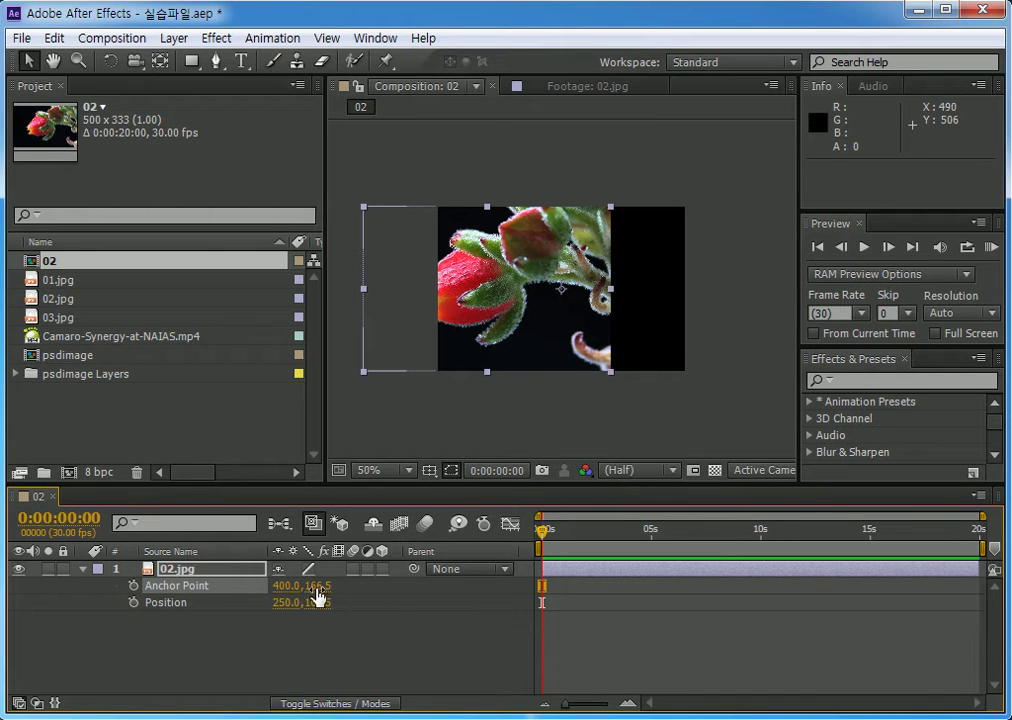
click(284, 586)
text(500)
key(Return)
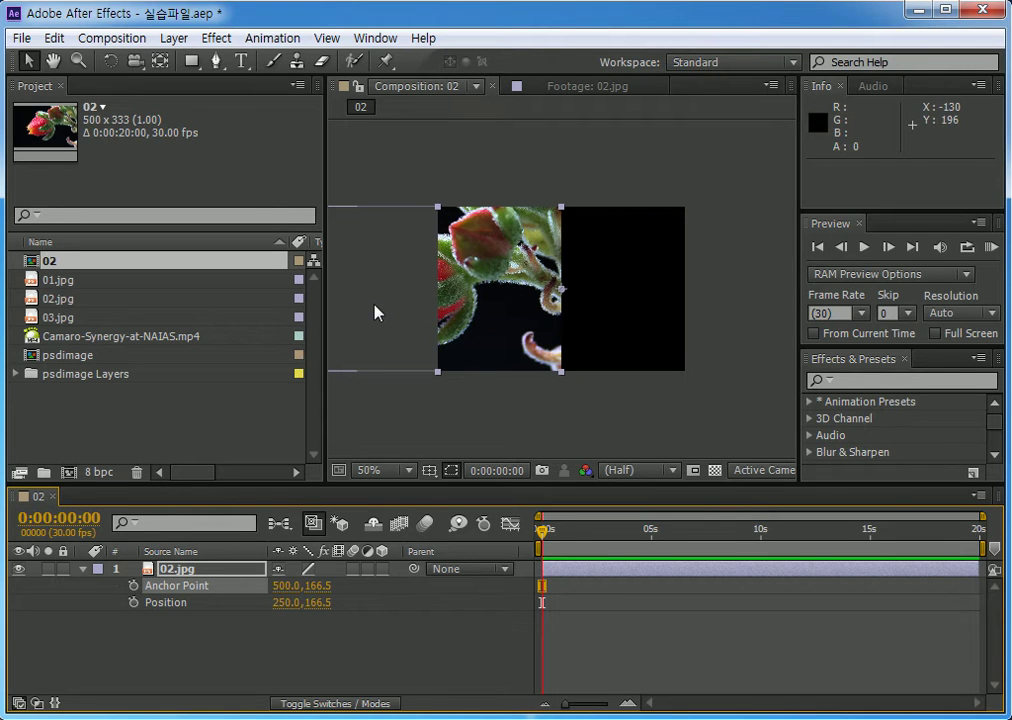
- Set the anchor point X value of 02.jpg to 750 and enable anchor point keyframing at 0:00:00:00
click(283, 586)
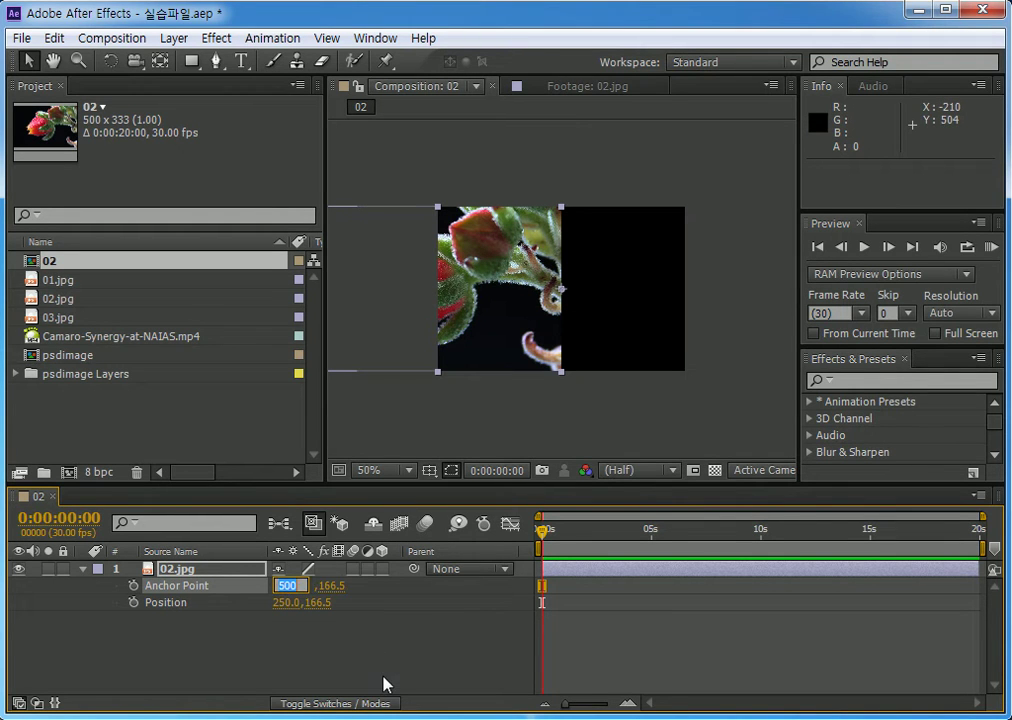
text(750)
key(Return)
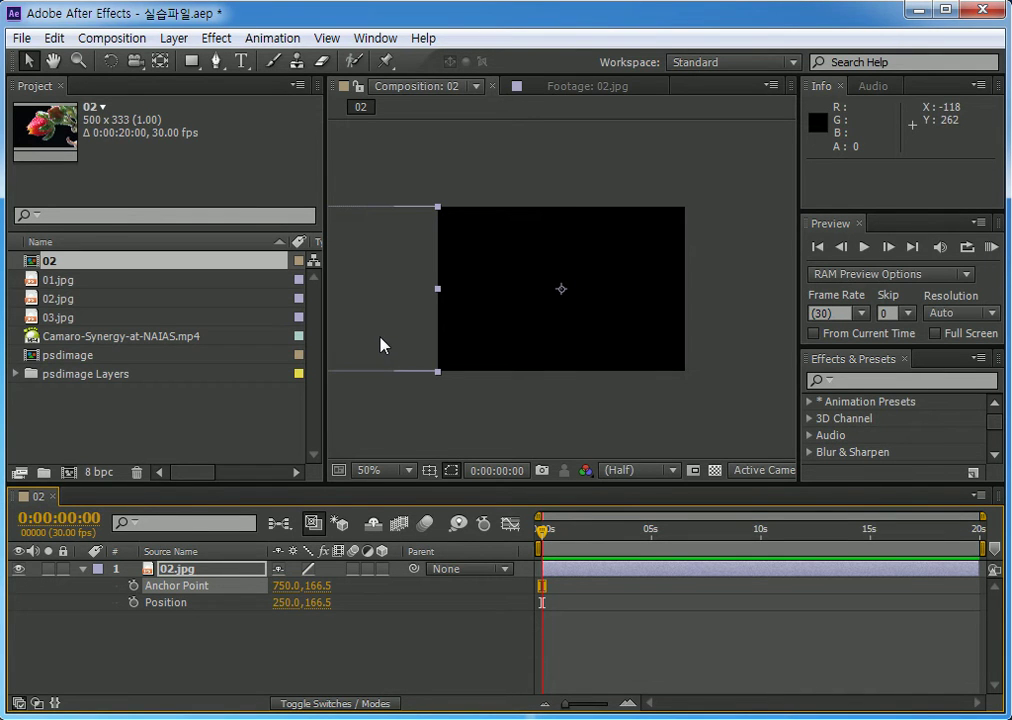
click(133, 586)
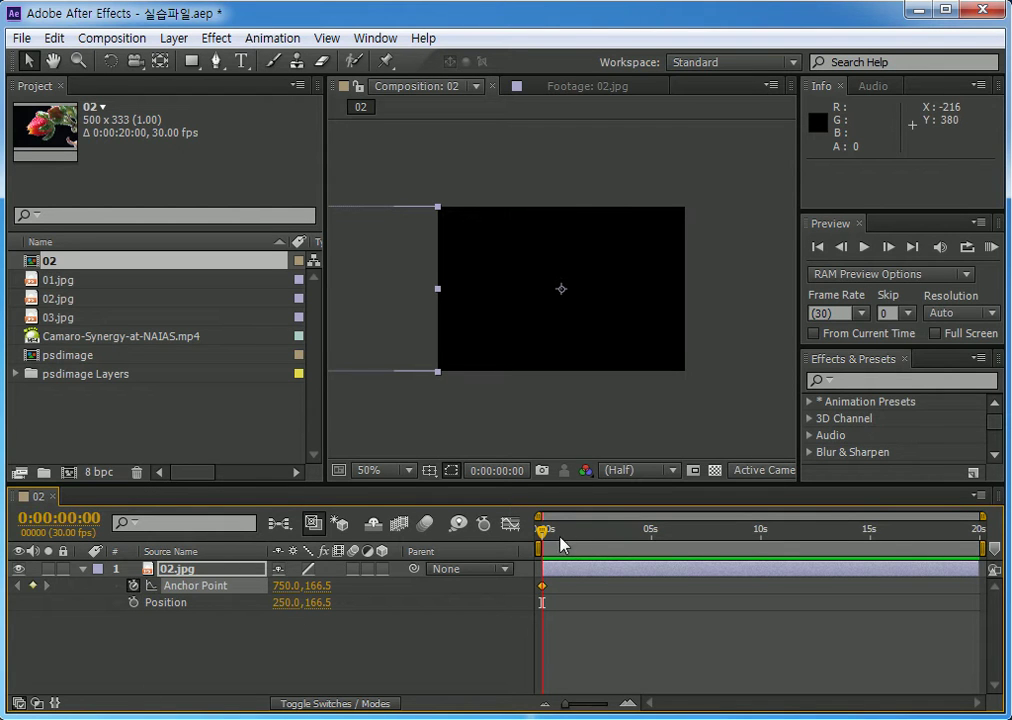
- Add an anchor point keyframe at 0:00:02:00 with an X value of 250 and scrub through the animation
drag(567, 709, 594, 712)
drag(543, 533, 664, 533)
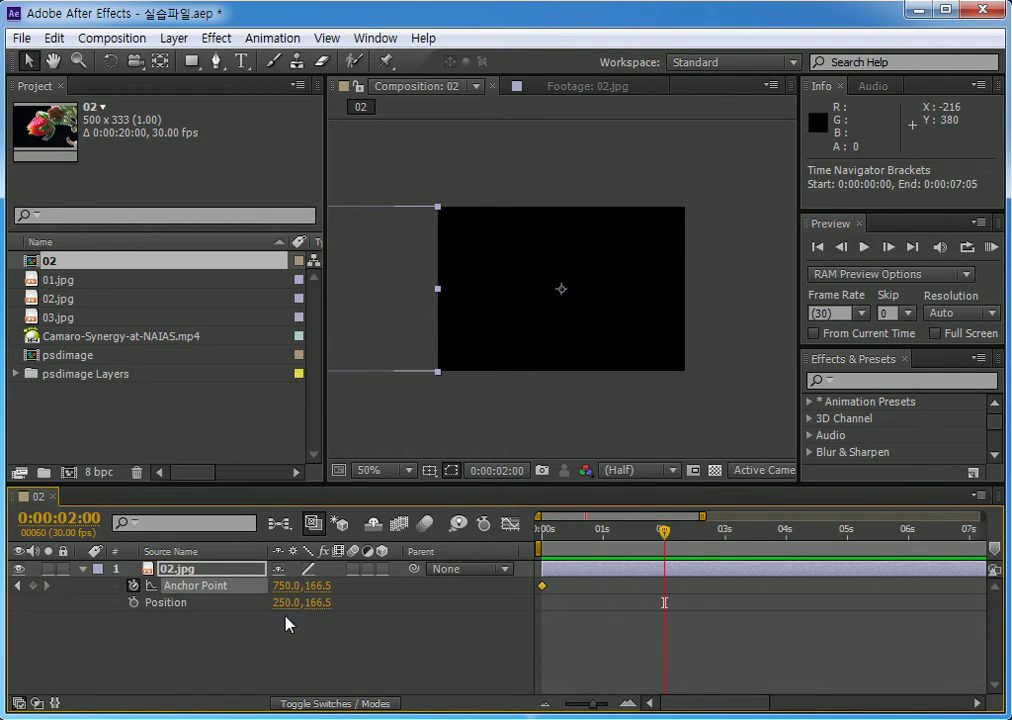
click(33, 586)
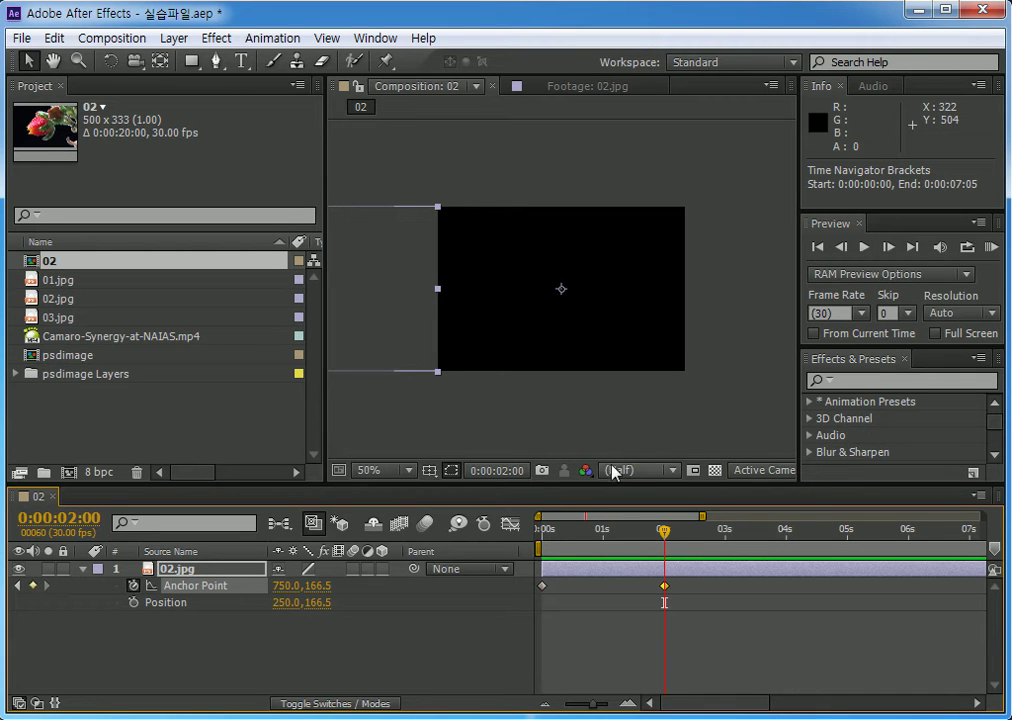
click(289, 587)
text(250)
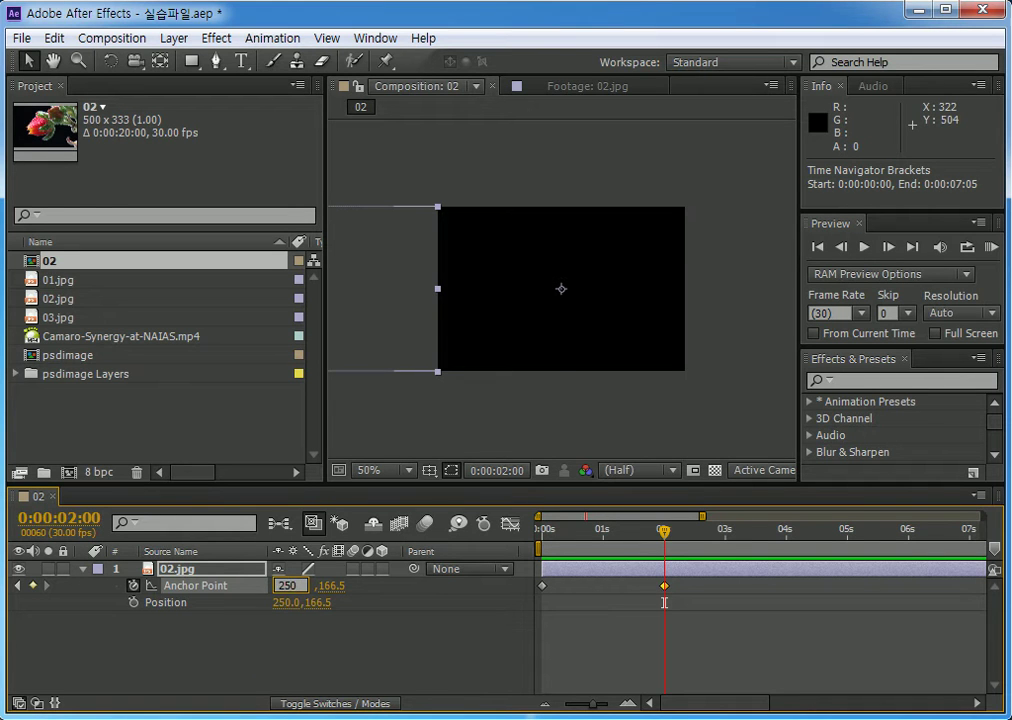
key(Return)
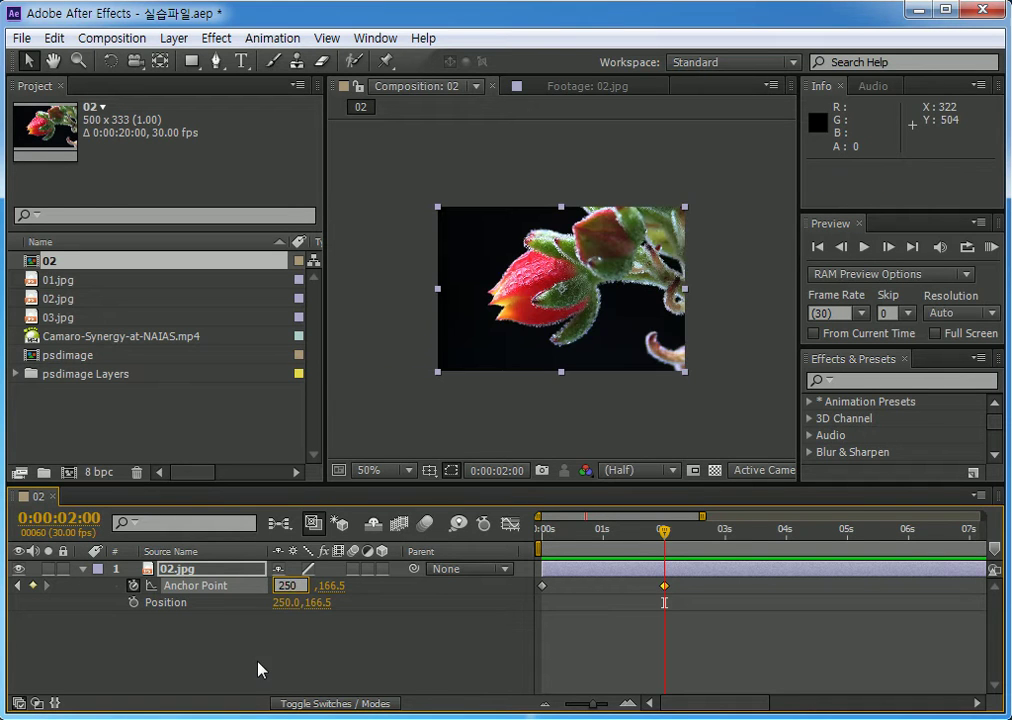
drag(614, 533, 570, 545)
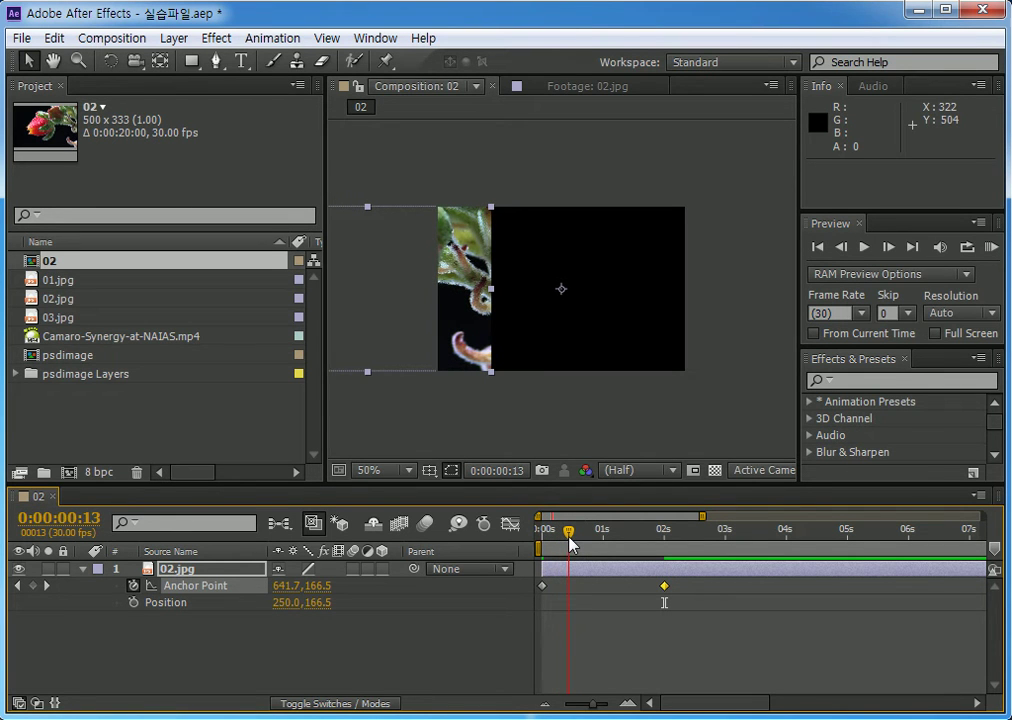
drag(570, 541, 669, 542)
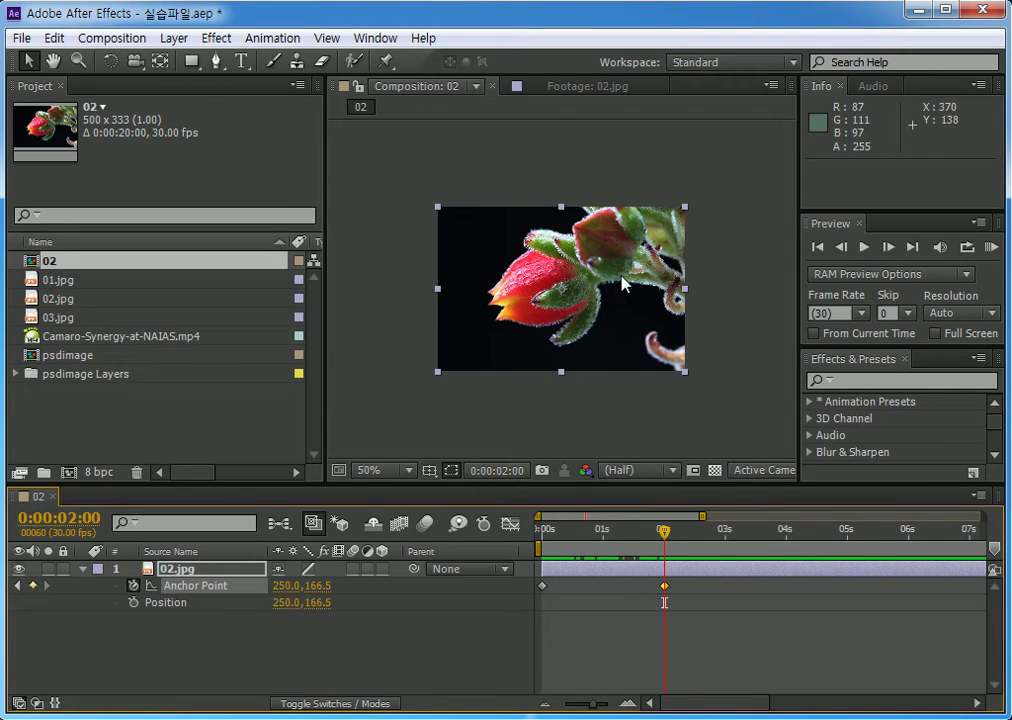
- Add After Effects/psdimage.psd from the psdimage Layers folder to composition 02, above the 02.jpg layer
click(55, 300)
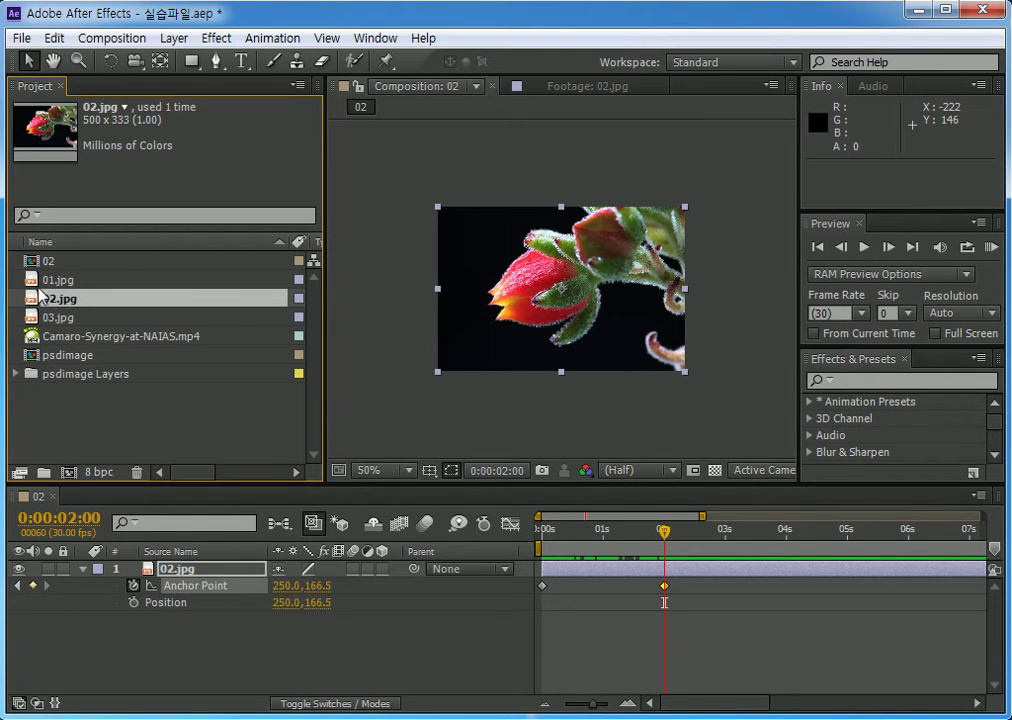
key(Up)
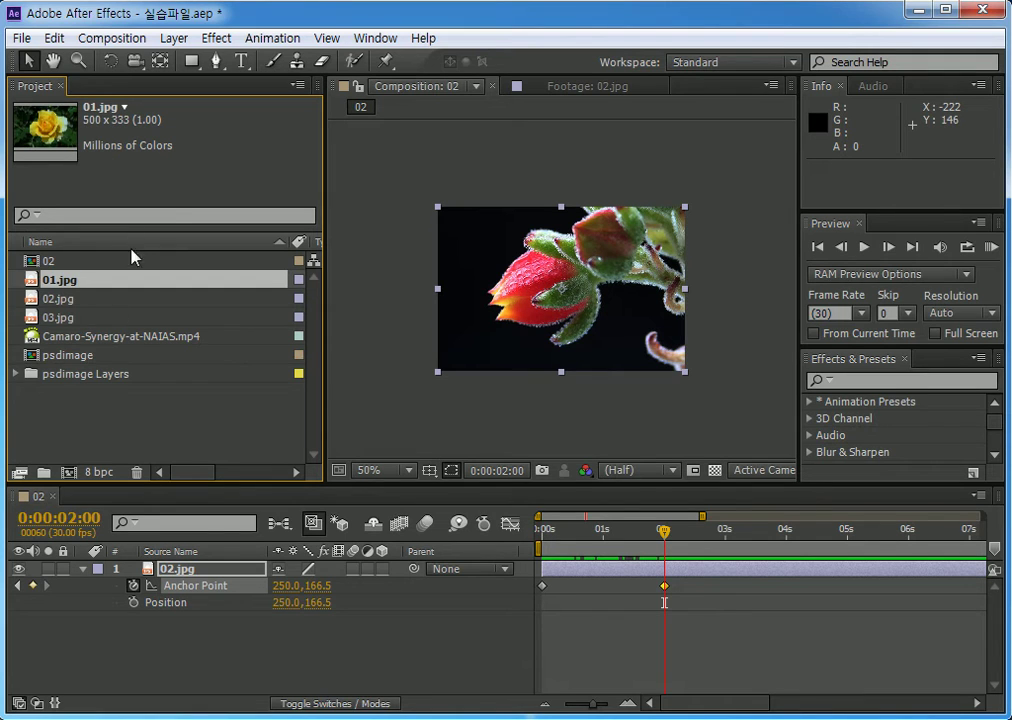
click(17, 374)
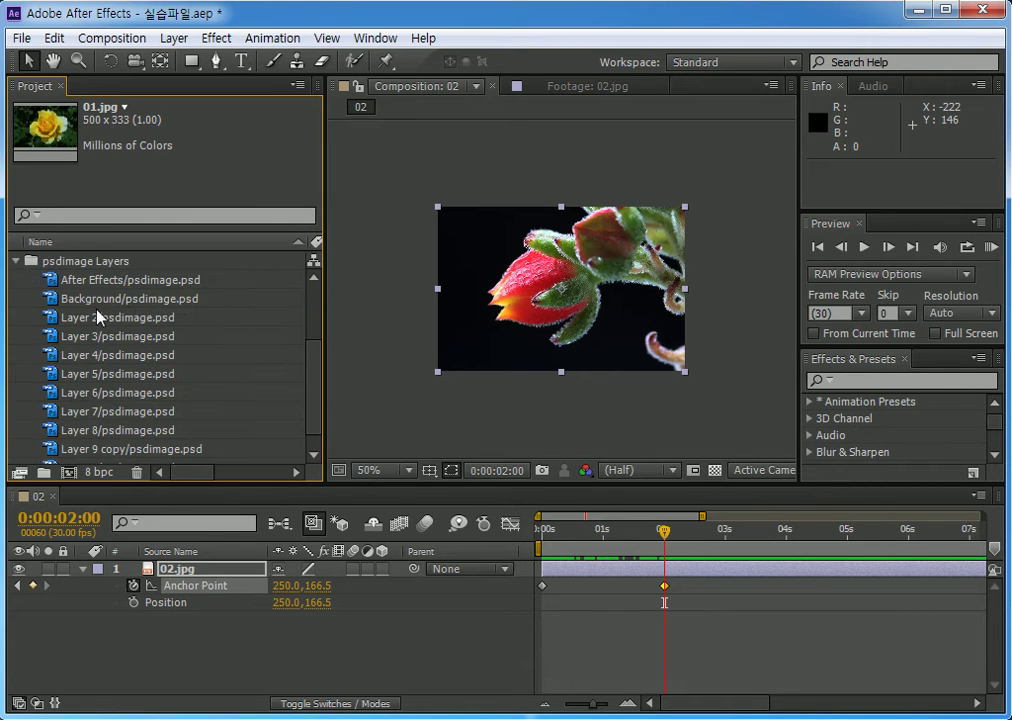
drag(314, 366, 217, 345)
click(185, 320)
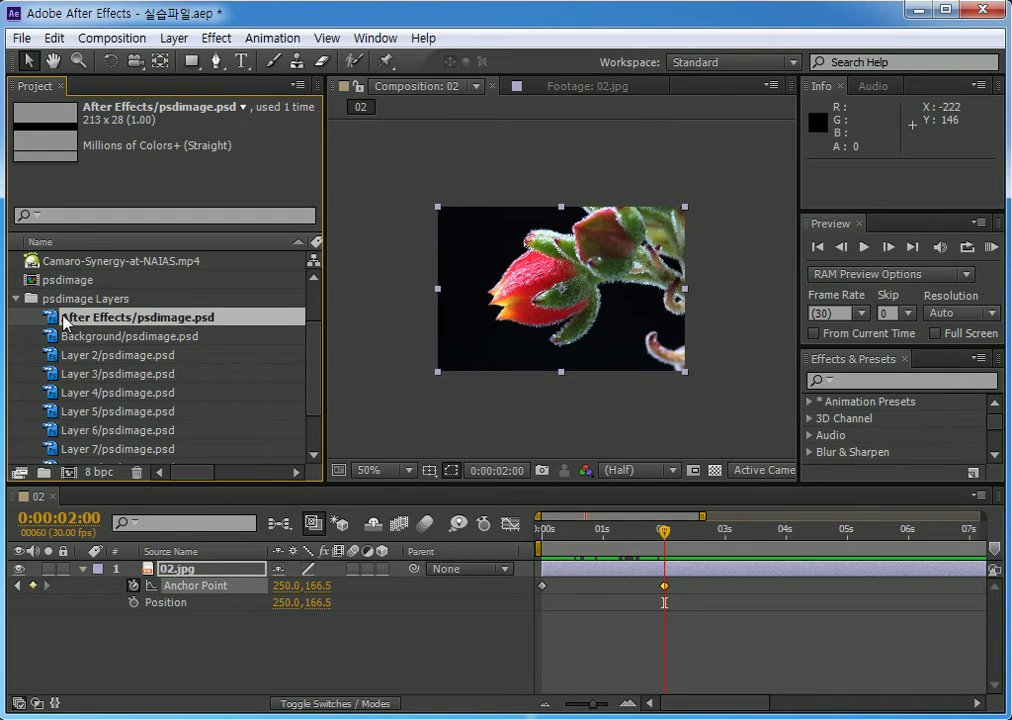
drag(60, 320, 237, 570)
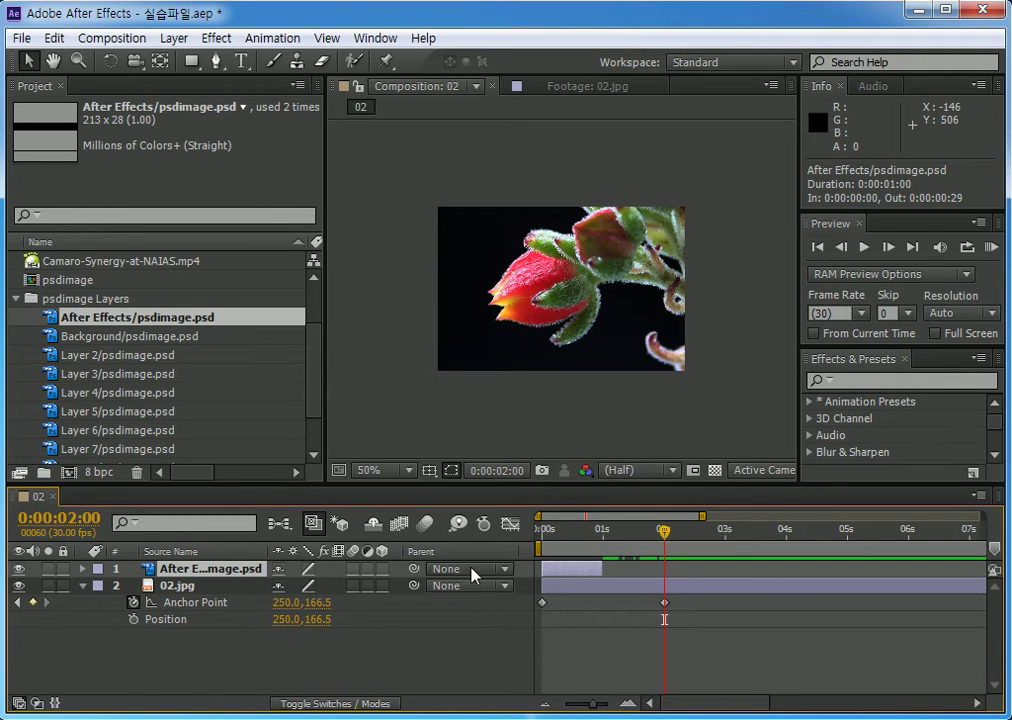
- Shift the After Effects text layer to start at 0:00:02:08 and view the composition at 100%
drag(608, 541, 677, 532)
drag(567, 574, 702, 535)
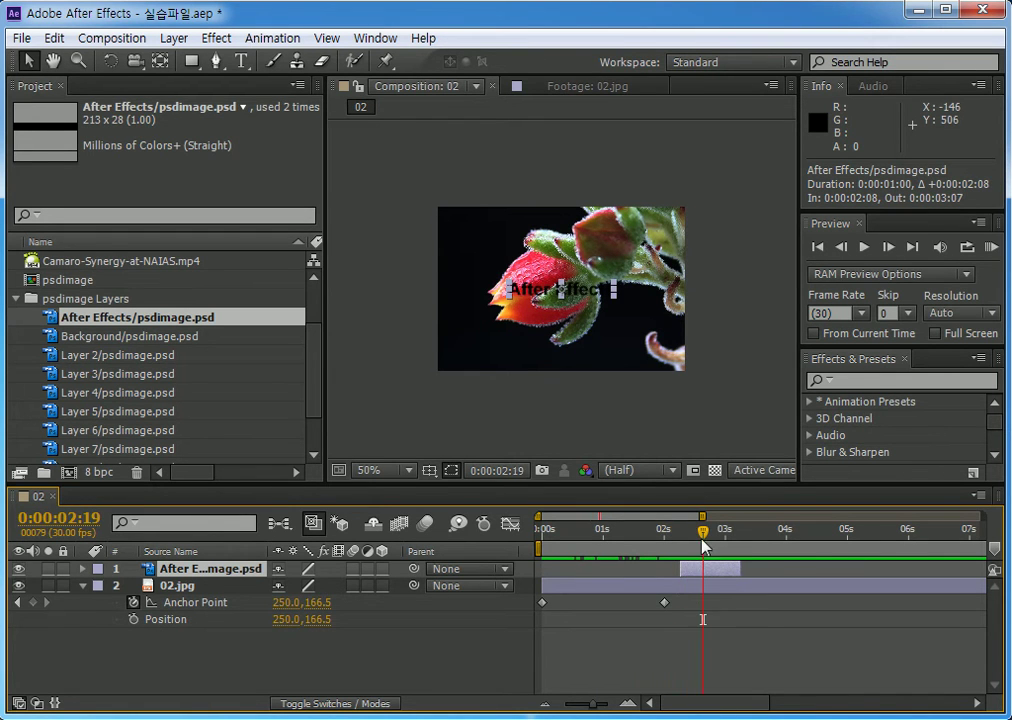
click(566, 343)
click(408, 470)
click(398, 697)
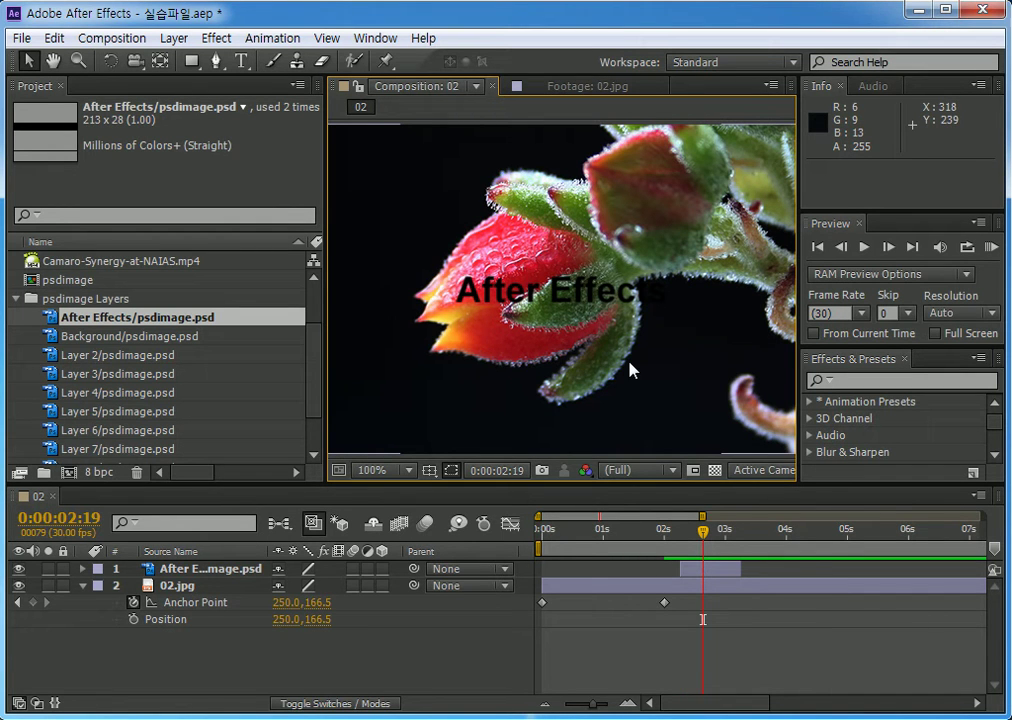
- Reveal the text layer's Anchor Point and Rotation properties and enable rotation keyframing at 0:00:02:08
click(83, 585)
click(181, 570)
key(a)
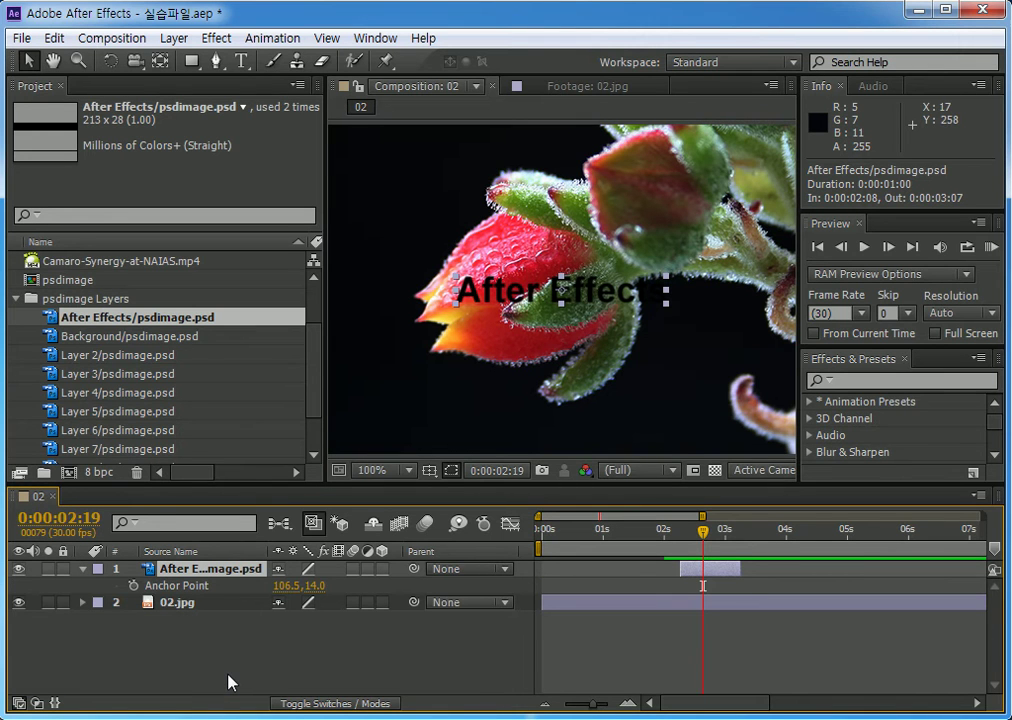
key(shift+r)
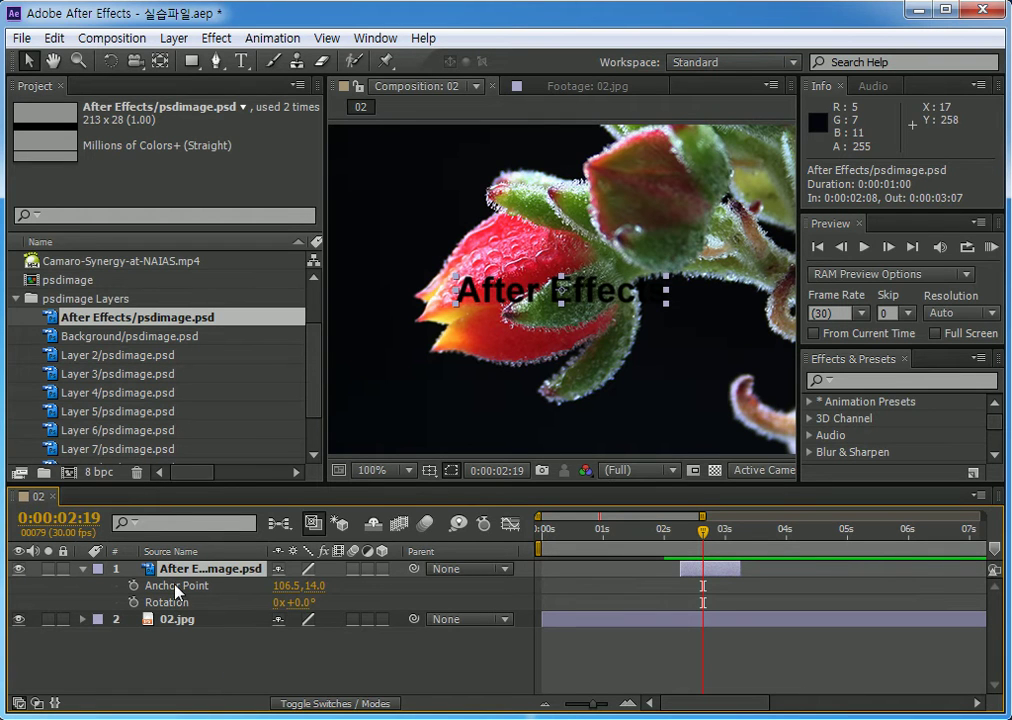
click(689, 530)
drag(689, 538, 680, 546)
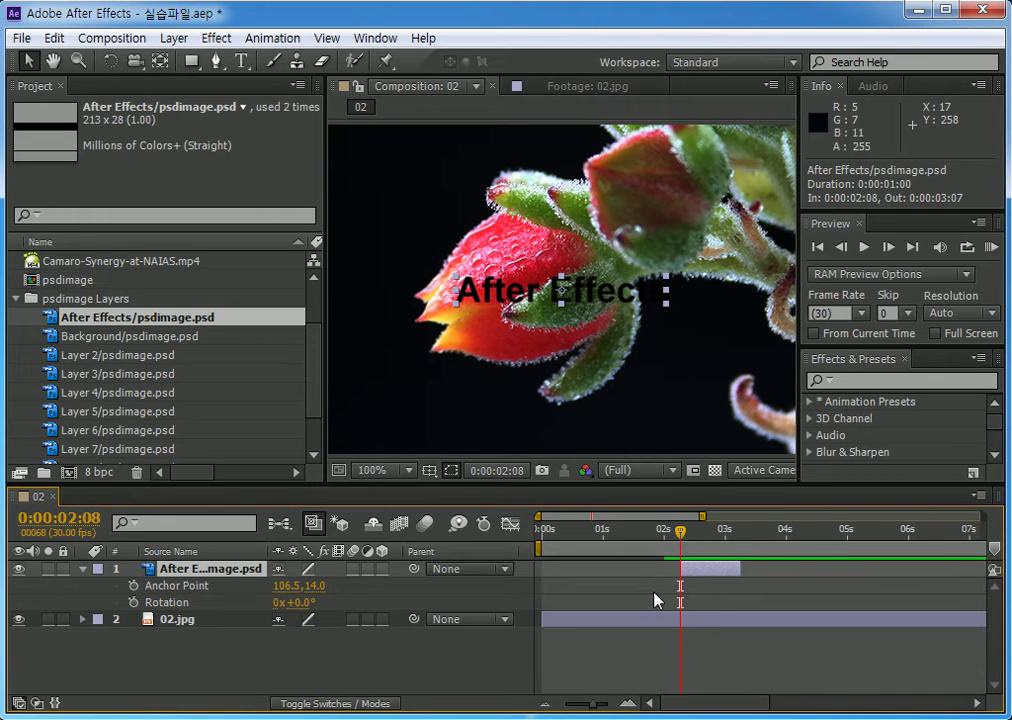
click(133, 603)
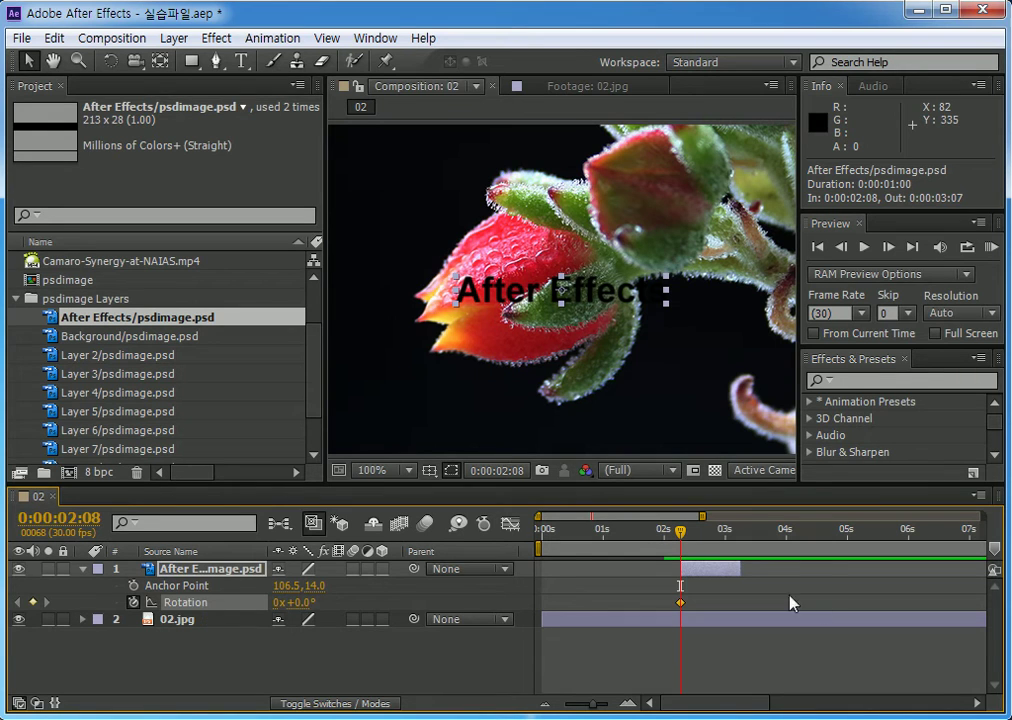
- Extend the text layer's end to 0:00:06:28, add a 3-revolution rotation keyframe at 0:00:04:00, and scrub through the spin
drag(740, 568, 965, 562)
drag(680, 534, 786, 538)
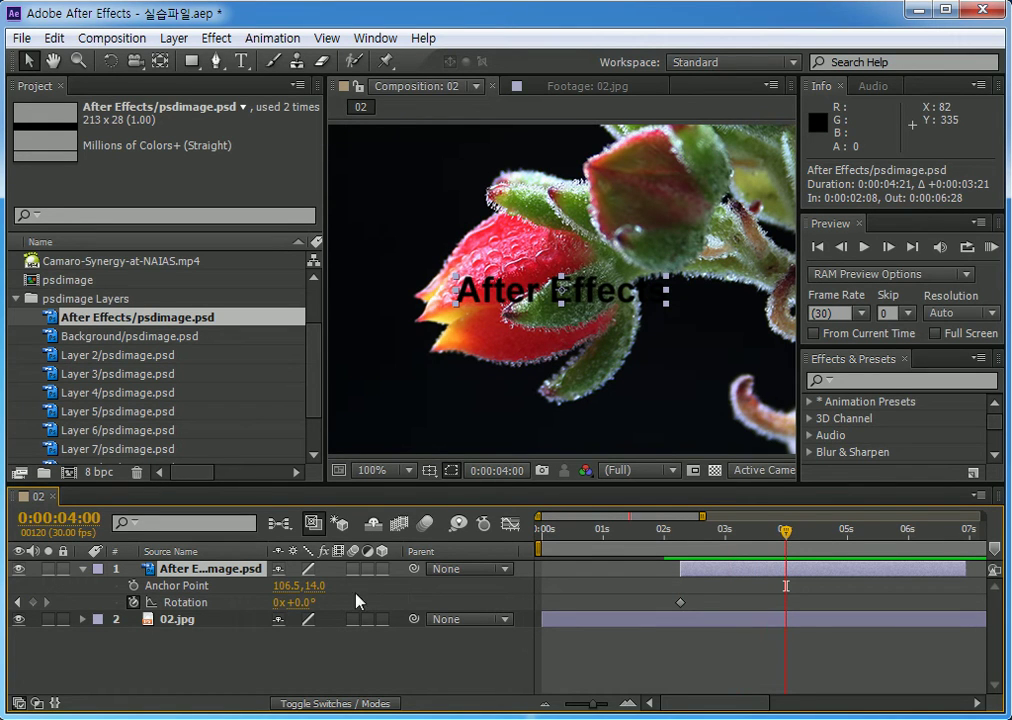
click(33, 602)
click(278, 602)
text(3)
key(Return)
mouse_move(672, 545)
mouse_down()
mouse_move(655, 547)
mouse_move(688, 547)
mouse_up()
drag(688, 546, 787, 533)
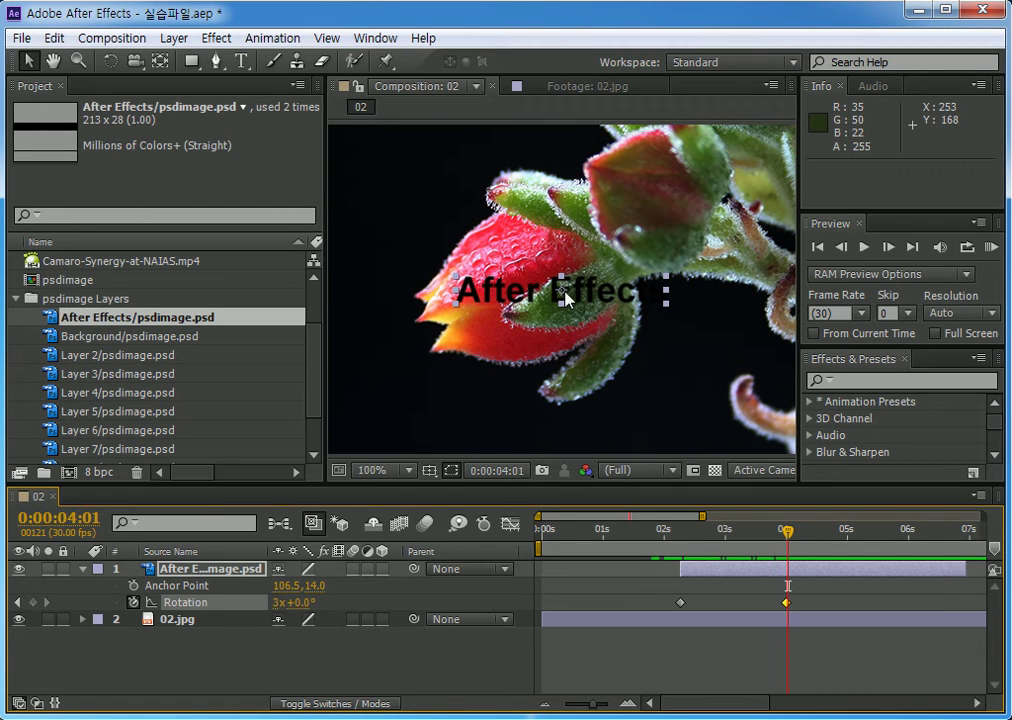
- Try anchor point Y values of 28 and -28 on the text layer and scrub through its rotation
click(314, 585)
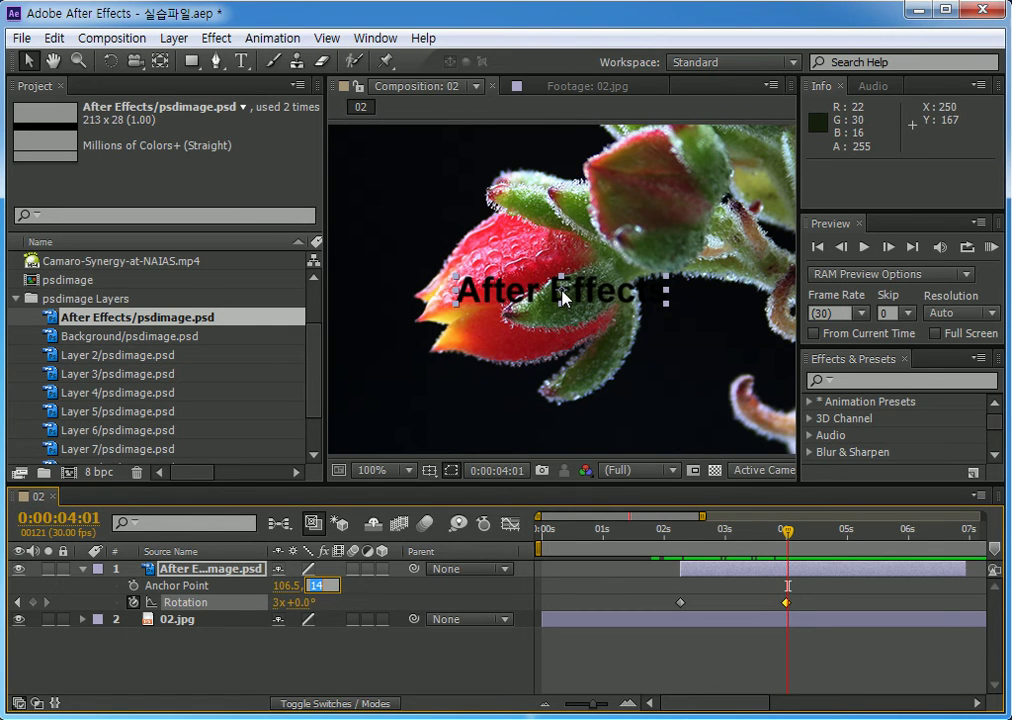
text(28)
key(Return)
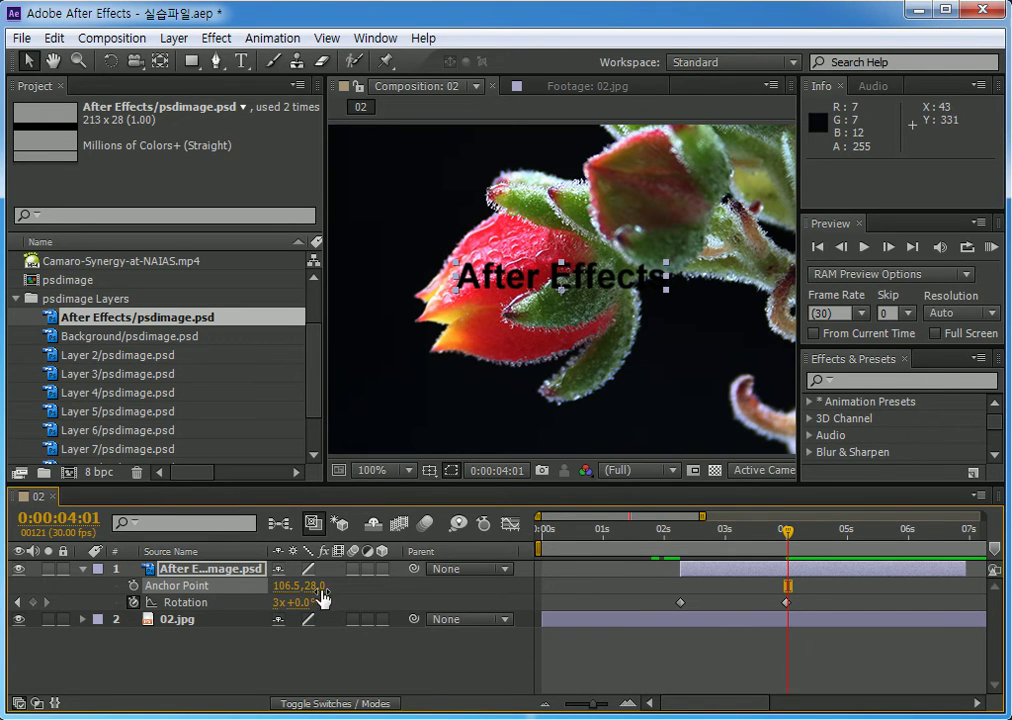
click(316, 585)
text(28)
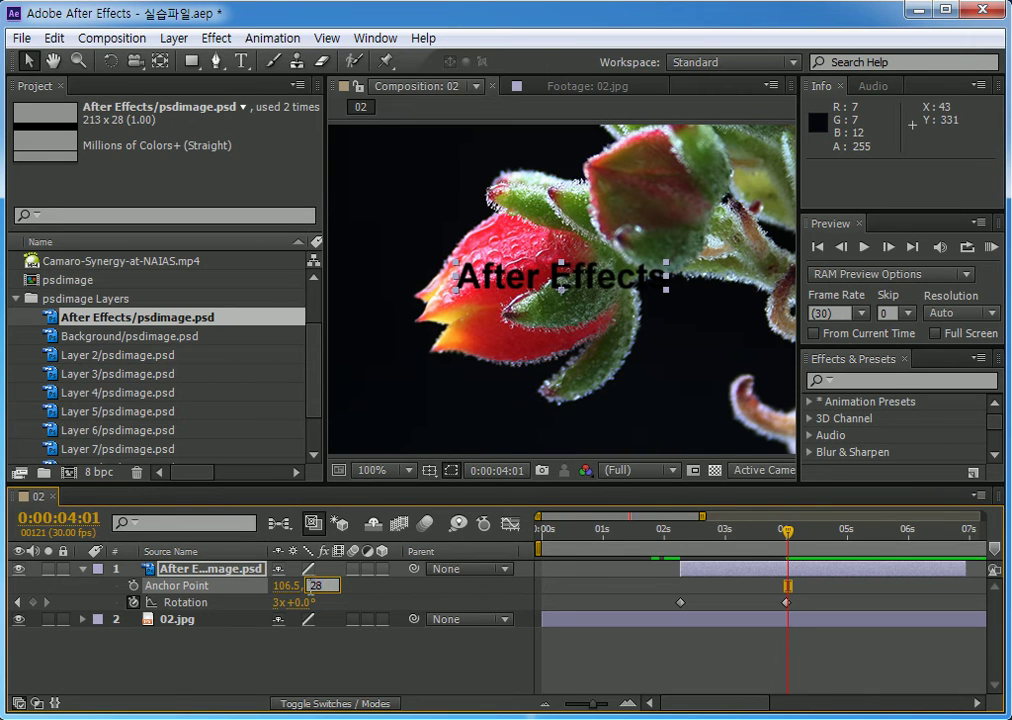
key(Return)
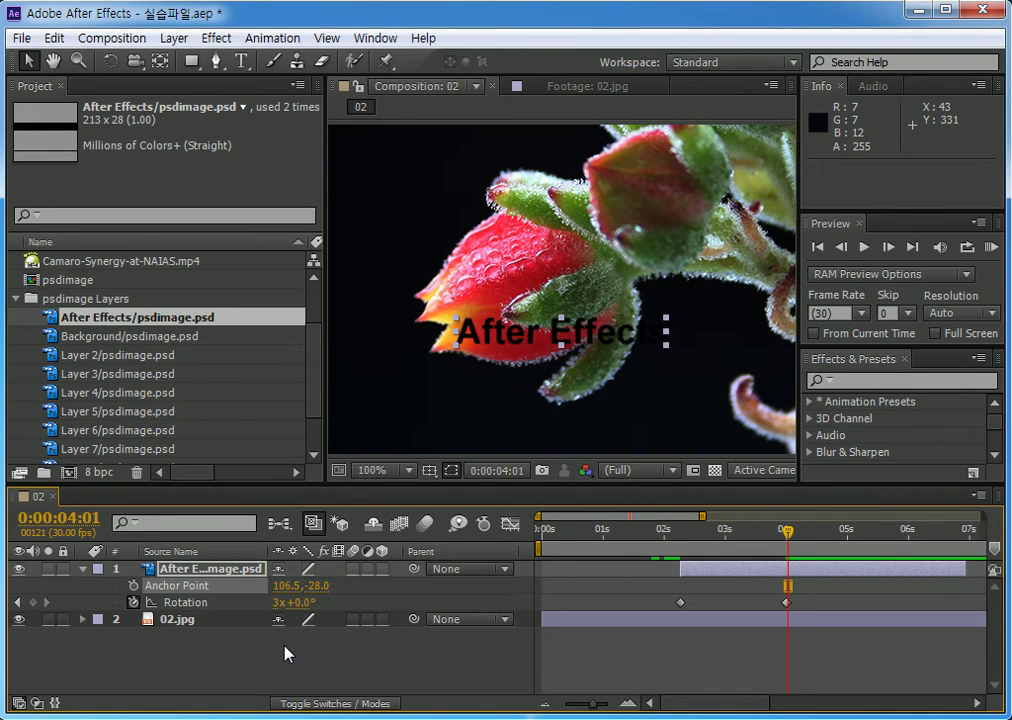
drag(750, 560, 682, 541)
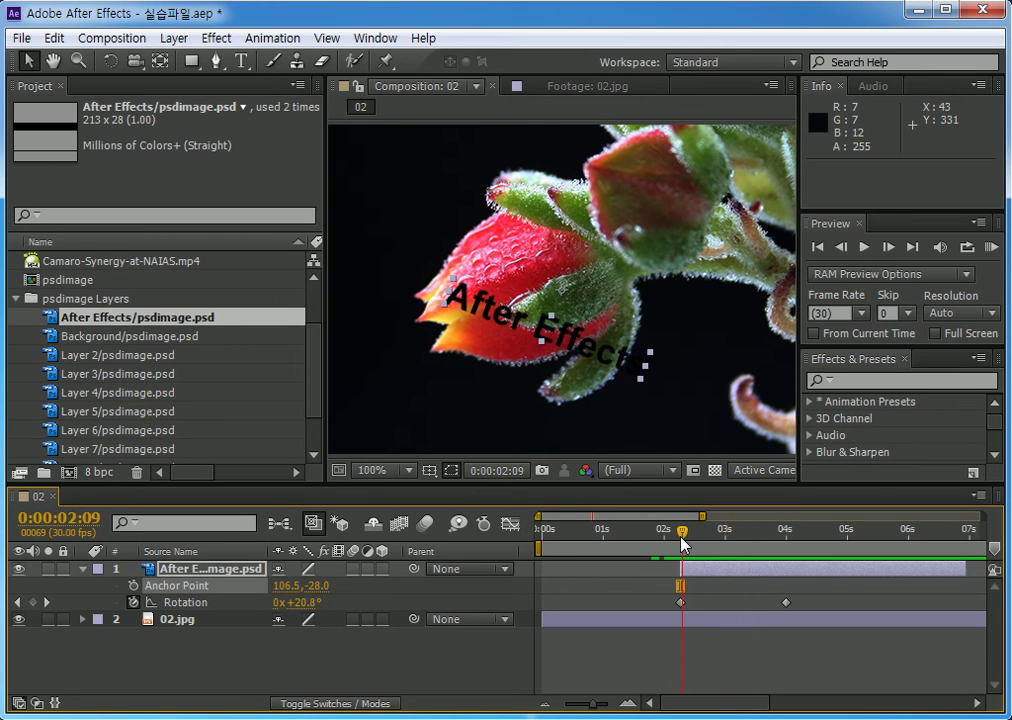
- Try anchor point Y values of 14 and 28 on the text layer and scrub to 0:00:02:26
click(318, 586)
text(14)
key(Return)
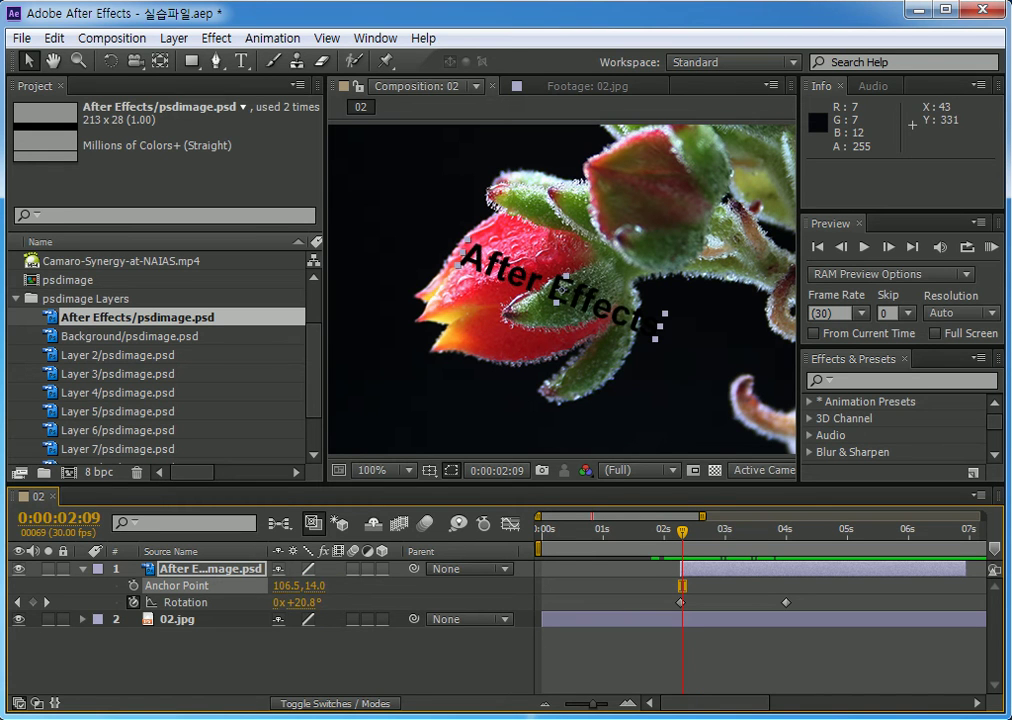
mouse_move(682, 533)
mouse_down()
mouse_move(741, 523)
mouse_move(677, 525)
mouse_up()
click(307, 587)
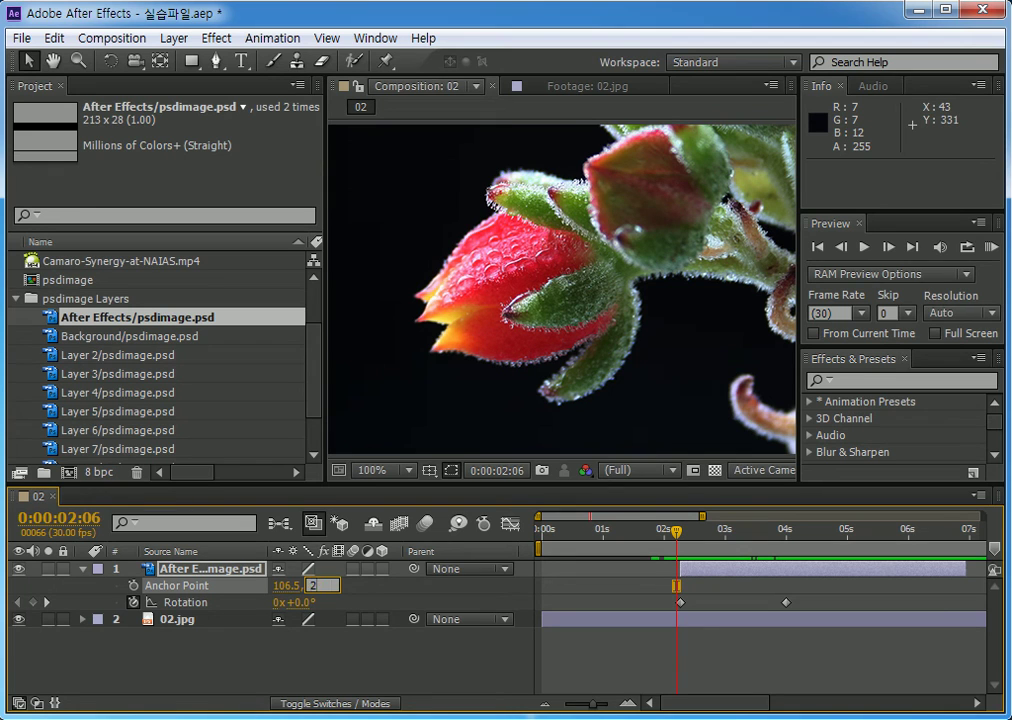
text(28)
key(Return)
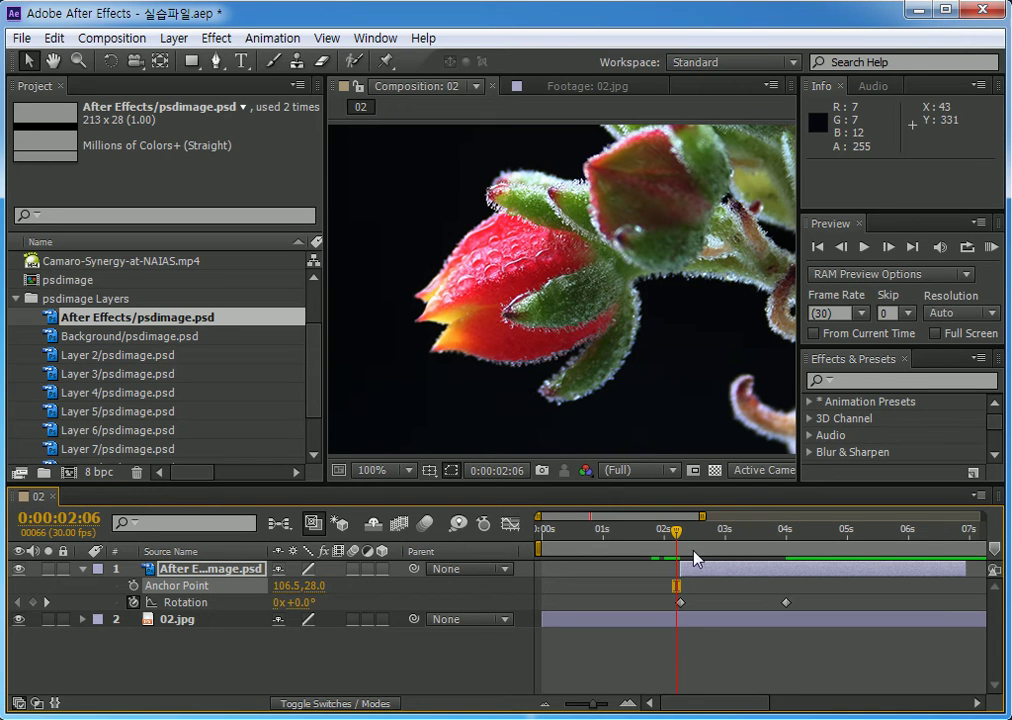
drag(677, 534, 717, 536)
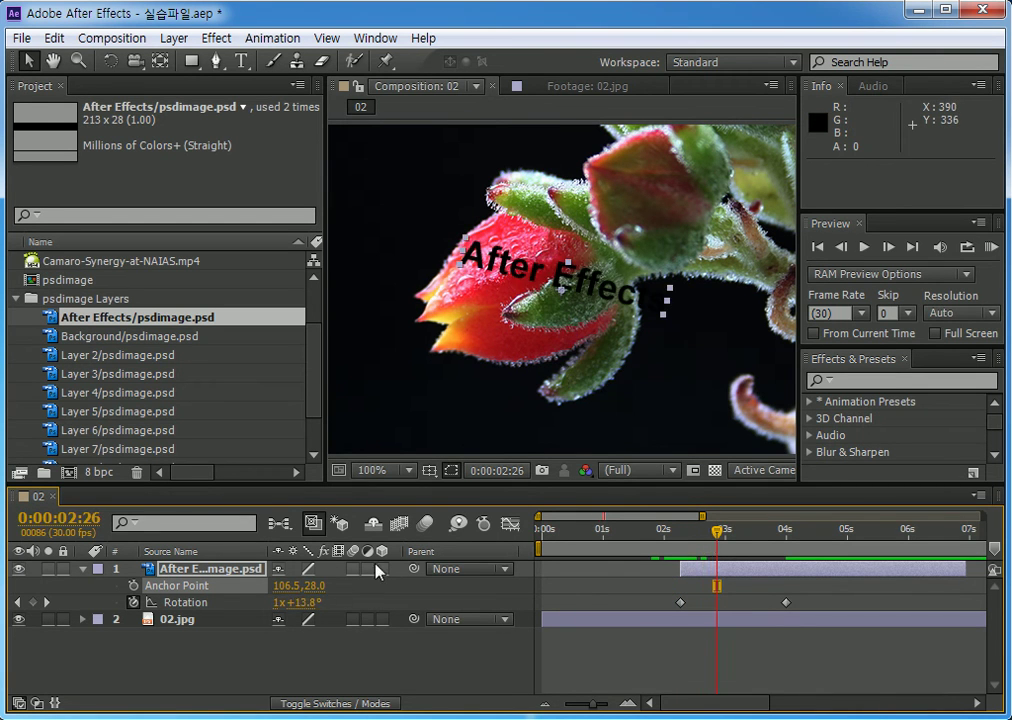
- Try anchor point Y values of 0 and -28 on the rotated text layer at 0:00:02:26
click(314, 586)
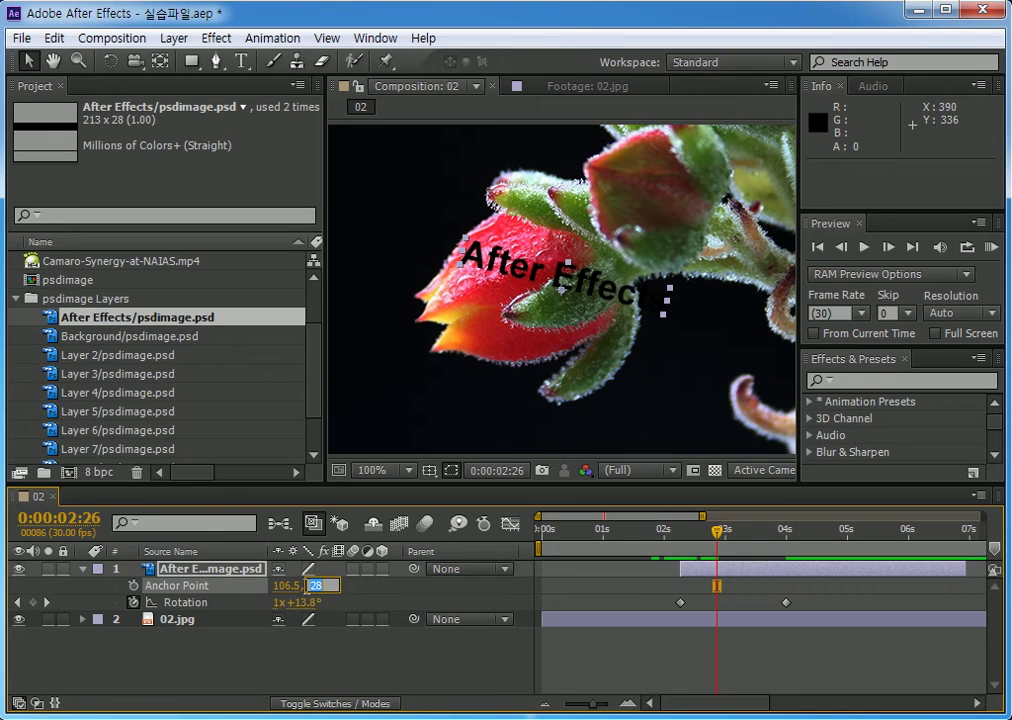
text(0)
key(Return)
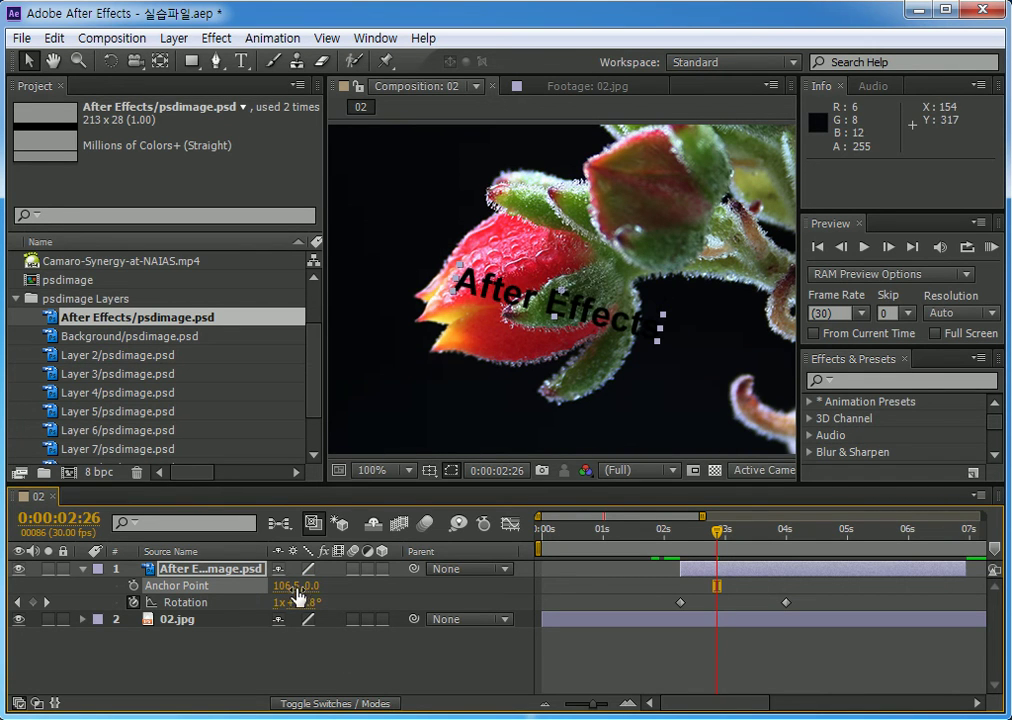
click(309, 587)
text(-28)
key(Return)
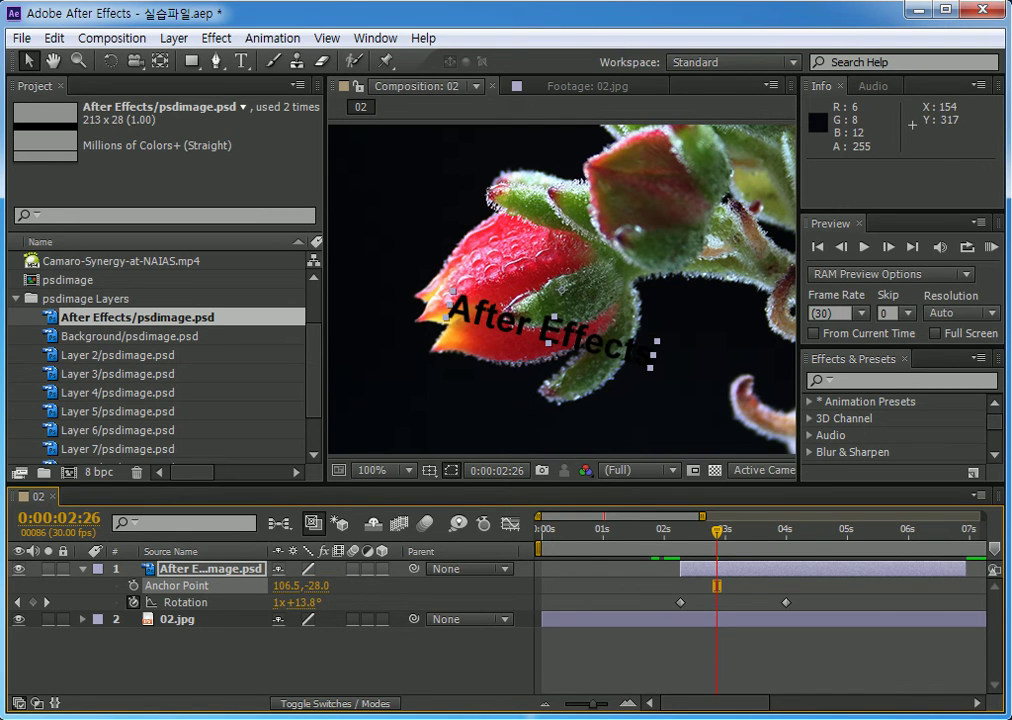
- Set the text layer's anchor point Y value to -50 and scrub through the wider rotation
click(318, 588)
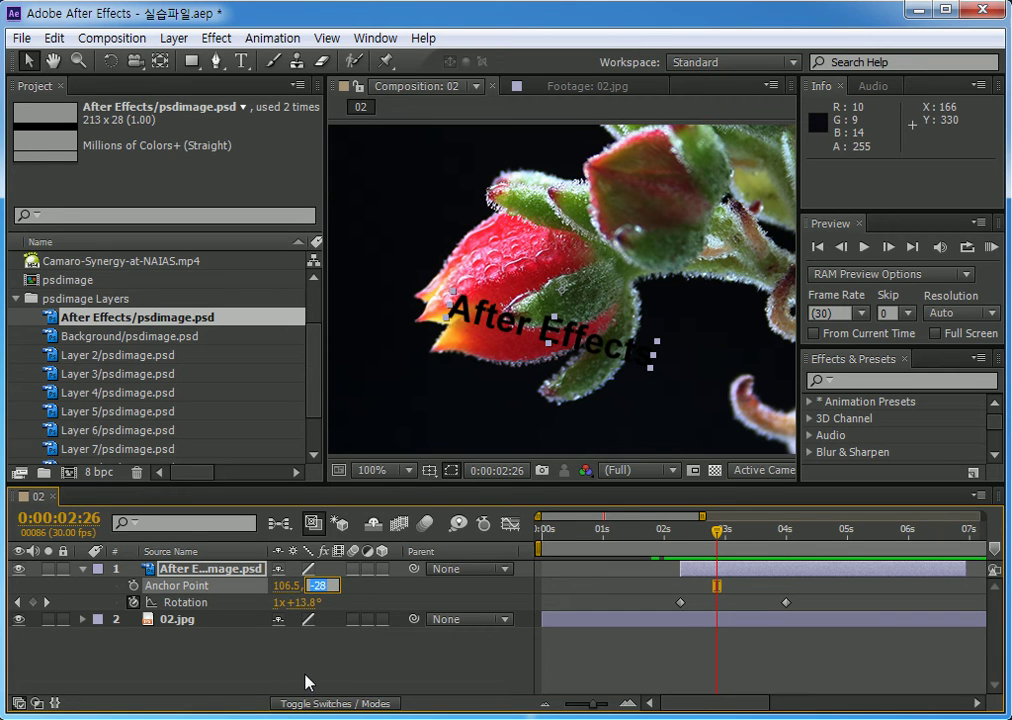
text(-50)
key(Return)
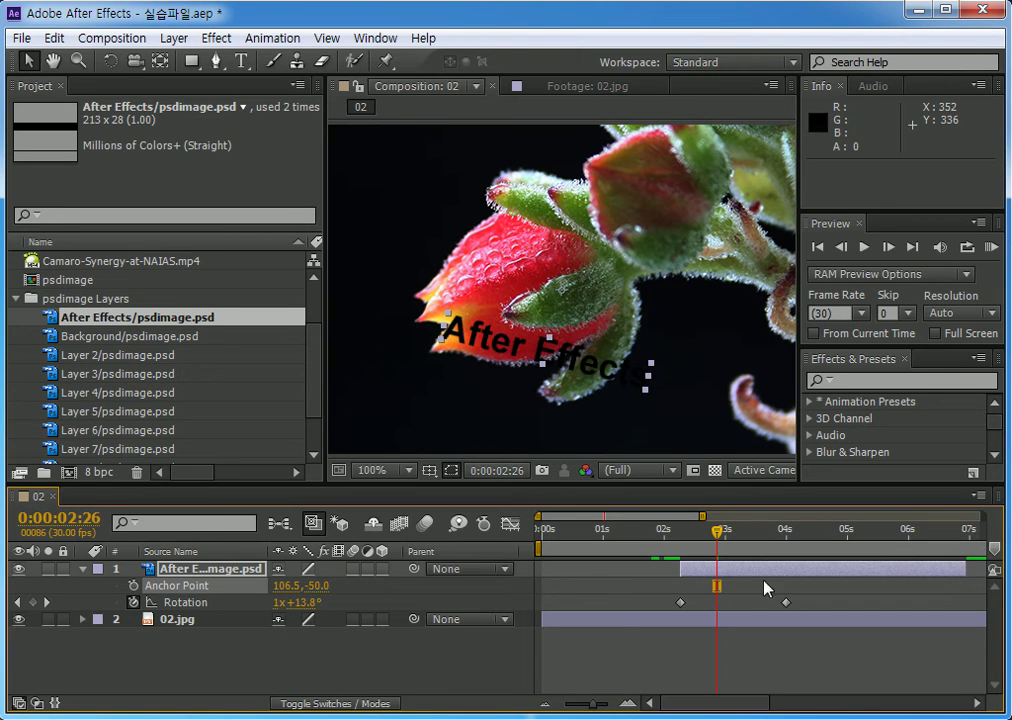
mouse_move(720, 540)
mouse_down()
mouse_move(684, 544)
mouse_move(710, 541)
mouse_up()
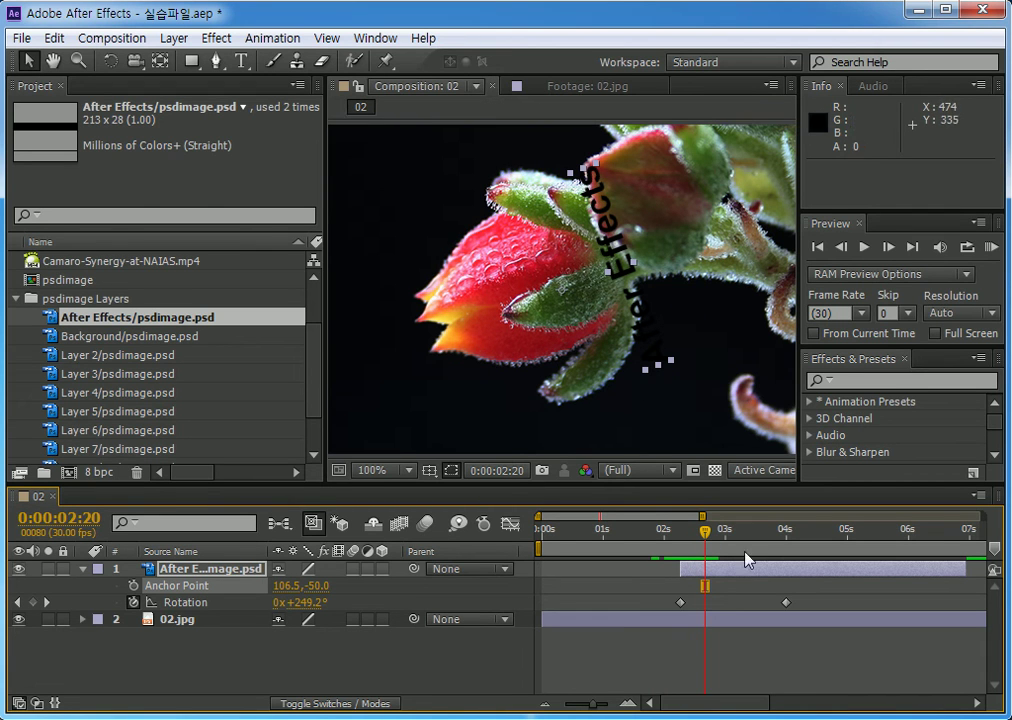
mouse_move(707, 545)
mouse_down()
mouse_move(784, 537)
mouse_move(683, 549)
mouse_move(692, 549)
mouse_up()
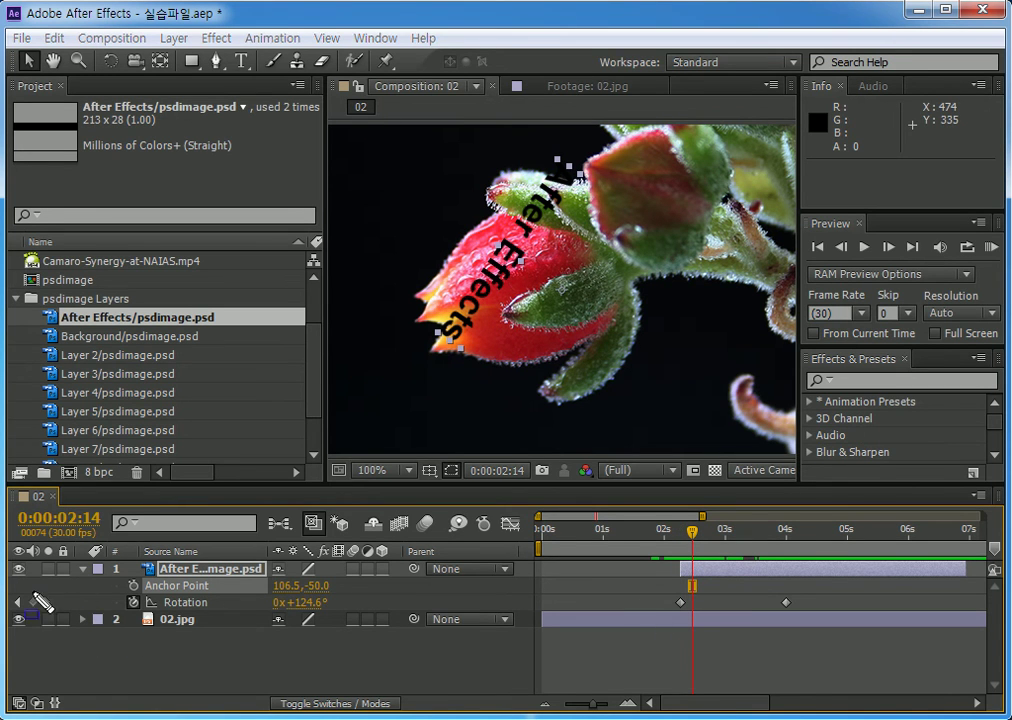
- Go to the text layer's first rotation keyframe at 0:00:02:08 and enable anchor point keyframing there
drag(31, 590, 13, 614)
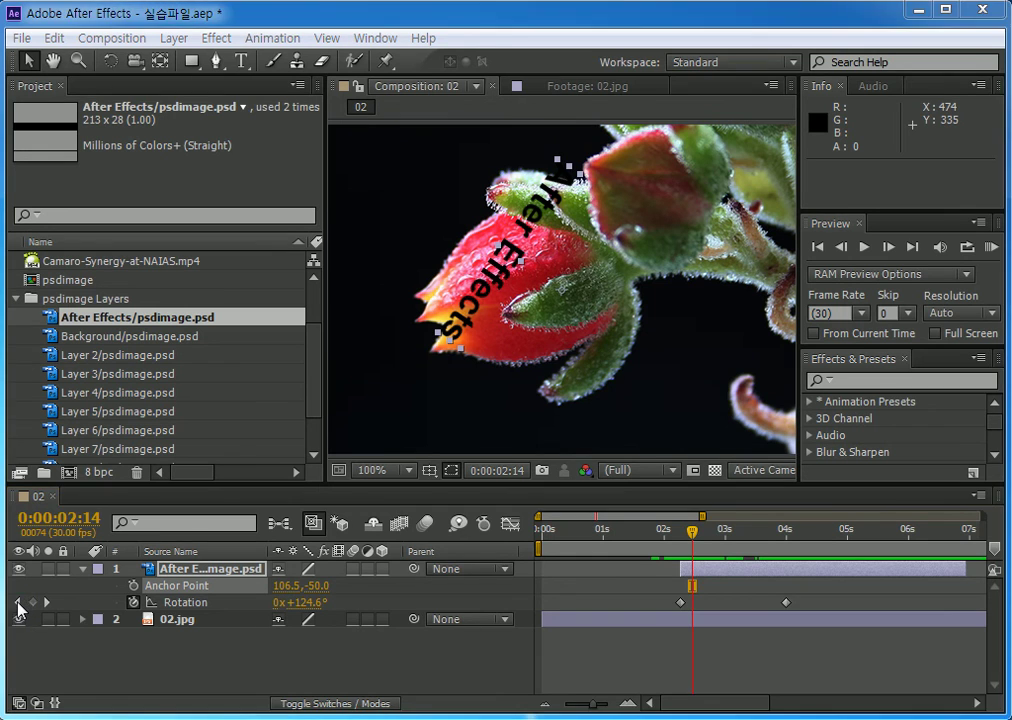
click(17, 602)
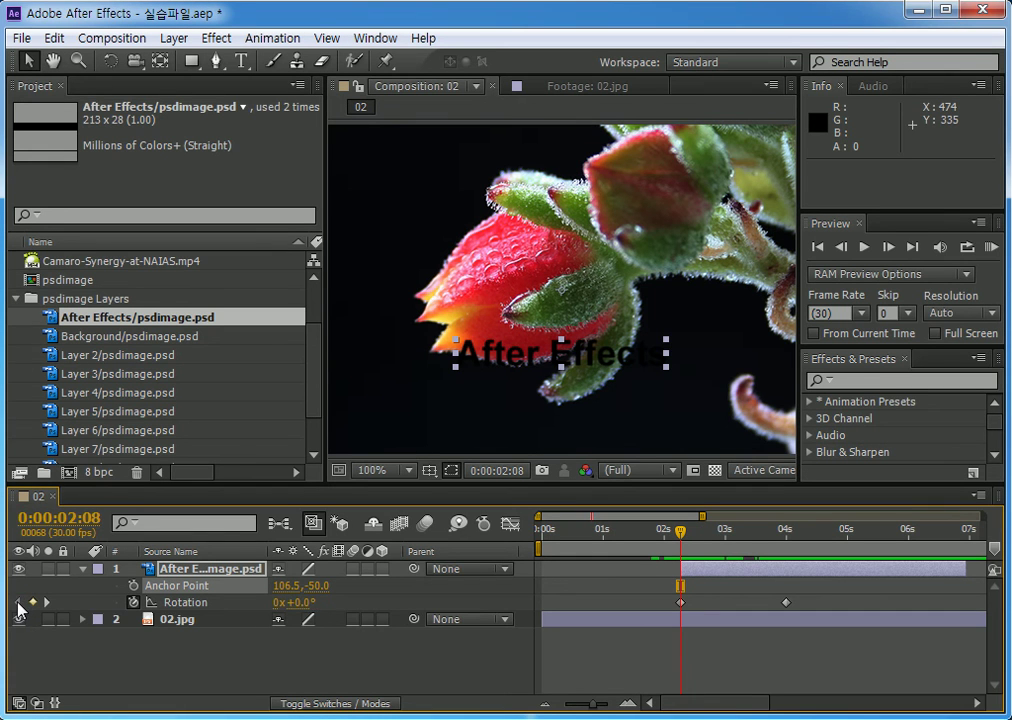
click(133, 586)
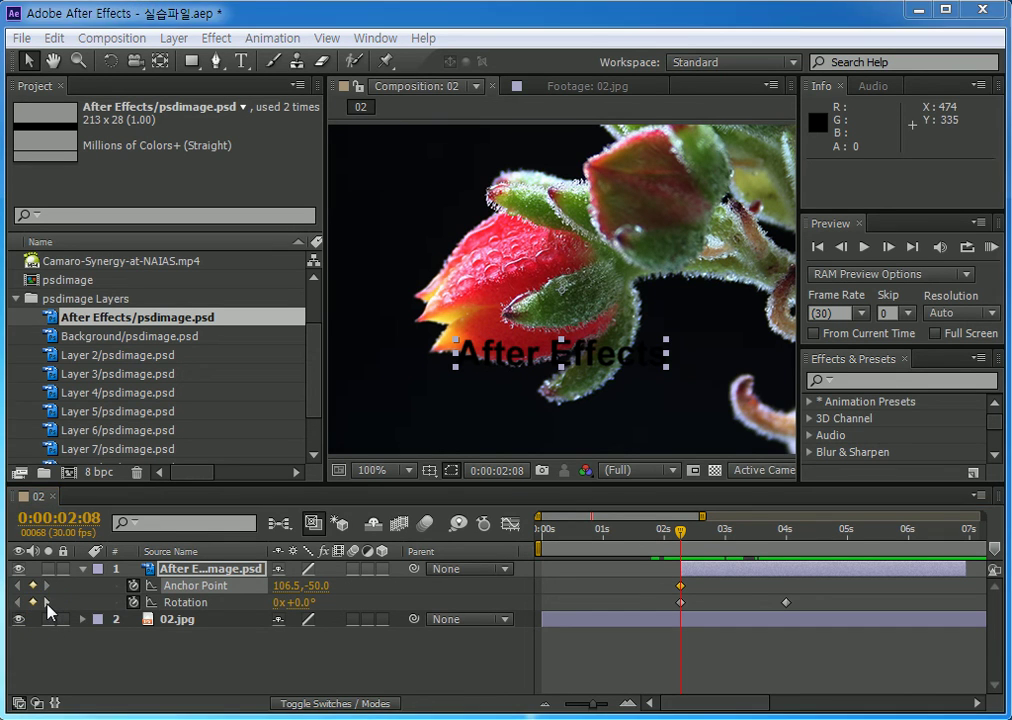
- Add an anchor point keyframe at 0:00:04:00 with a Y value of 14 and scrub through the text animation
click(47, 602)
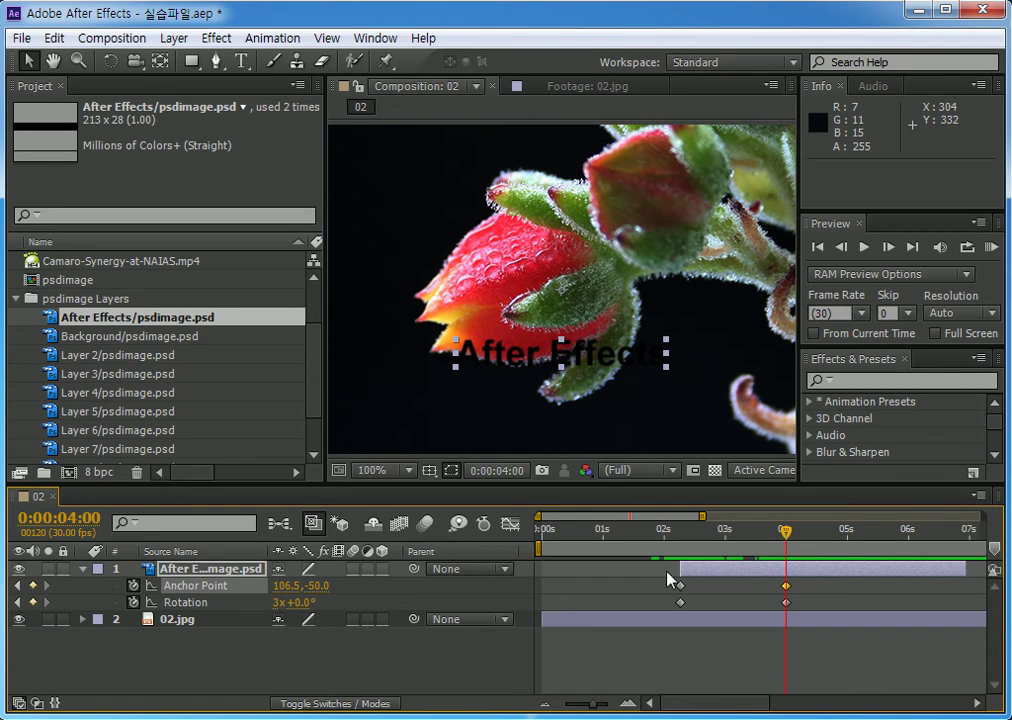
click(316, 587)
text(14)
key(Return)
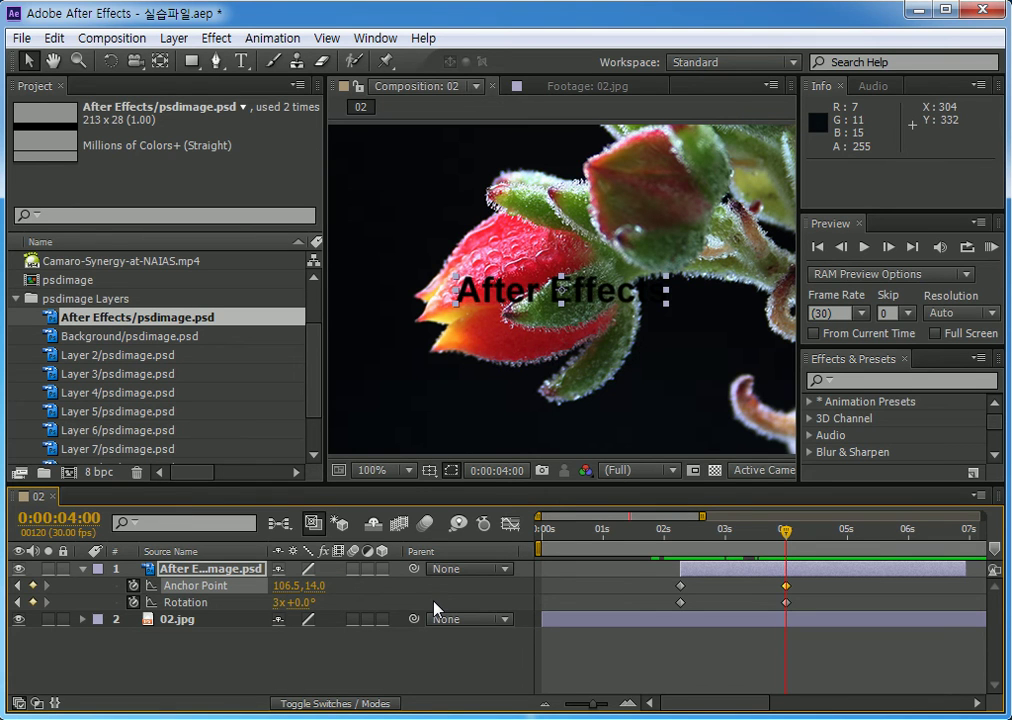
drag(610, 555, 787, 535)
- At the text layer's 0:00:02:08 keyframe, try an anchor point Y value of 165, settle on -165 and scrub to 0:00:04:00
click(18, 586)
click(320, 586)
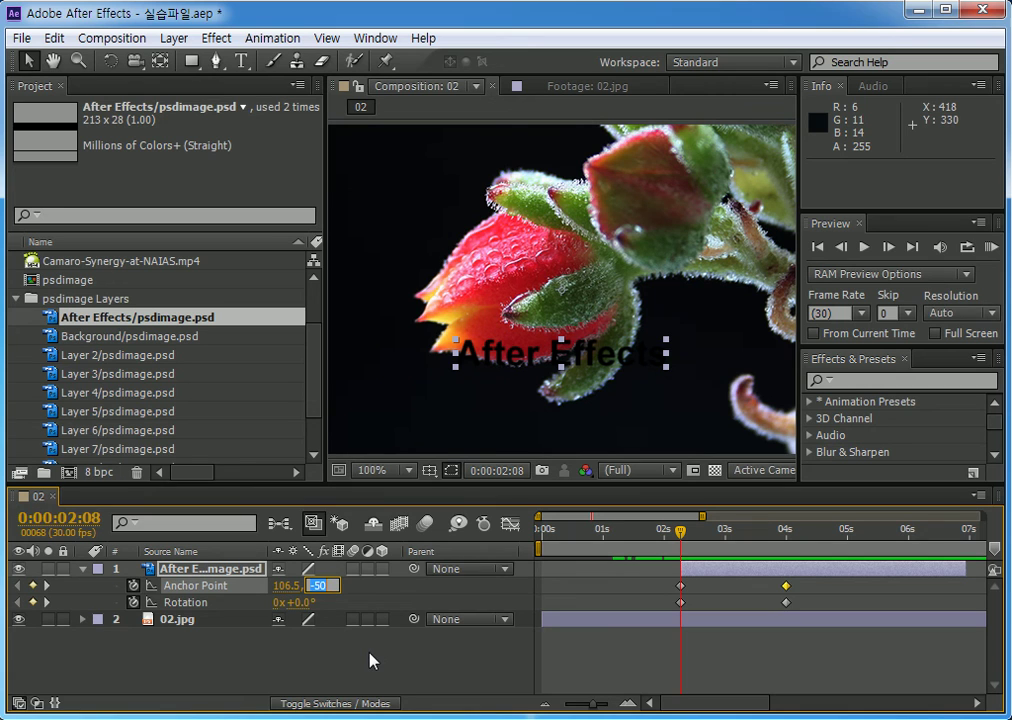
text(-)
key(Return)
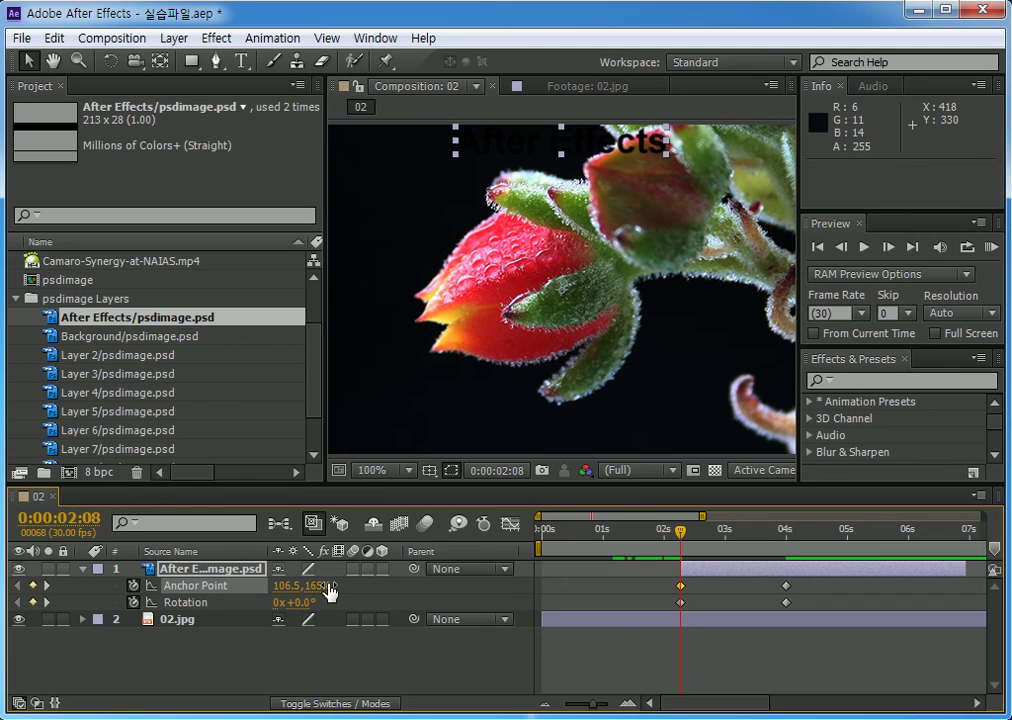
click(329, 588)
text(-165)
key(Return)
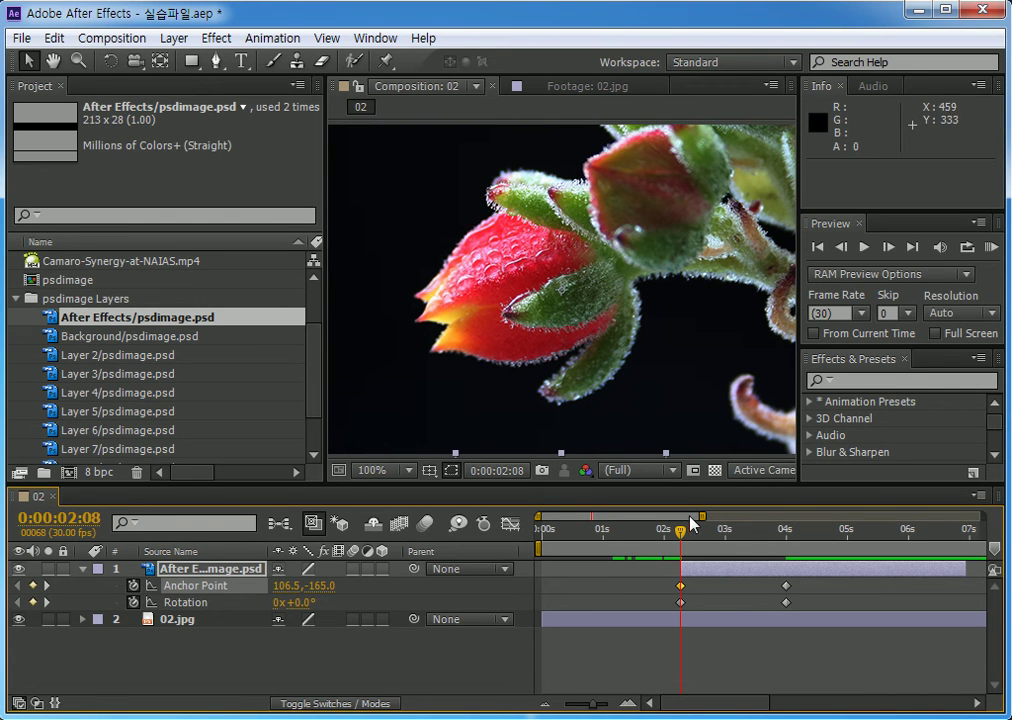
drag(683, 537, 753, 514)
drag(758, 513, 793, 511)
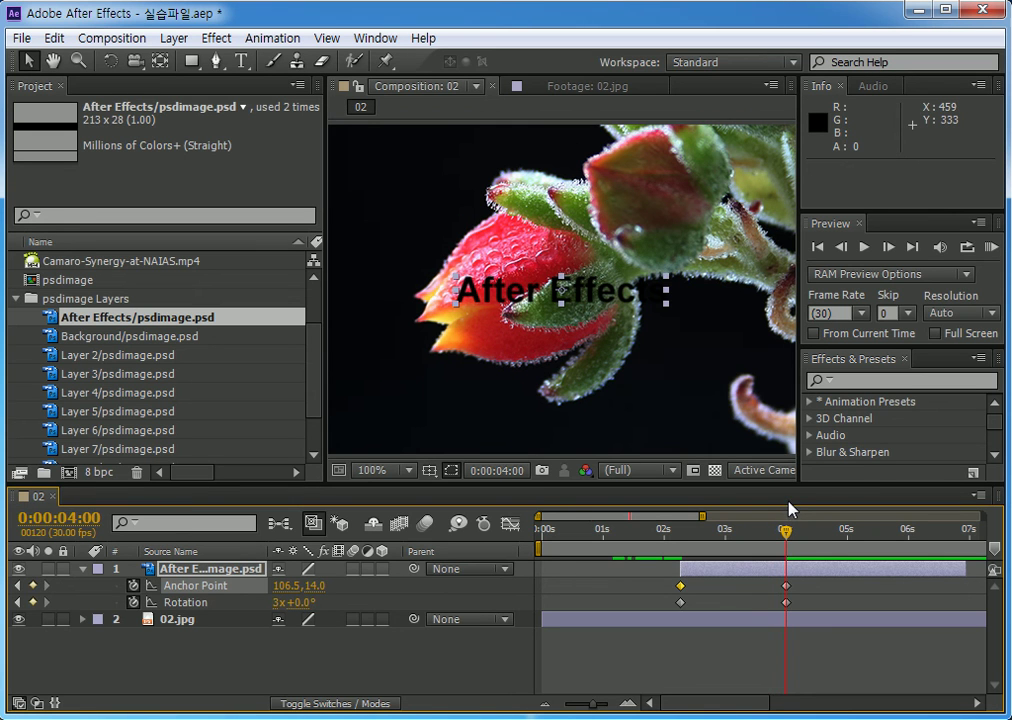
- Collapse the After Effects text layer's properties and deselect all layers
click(438, 671)
click(197, 571)
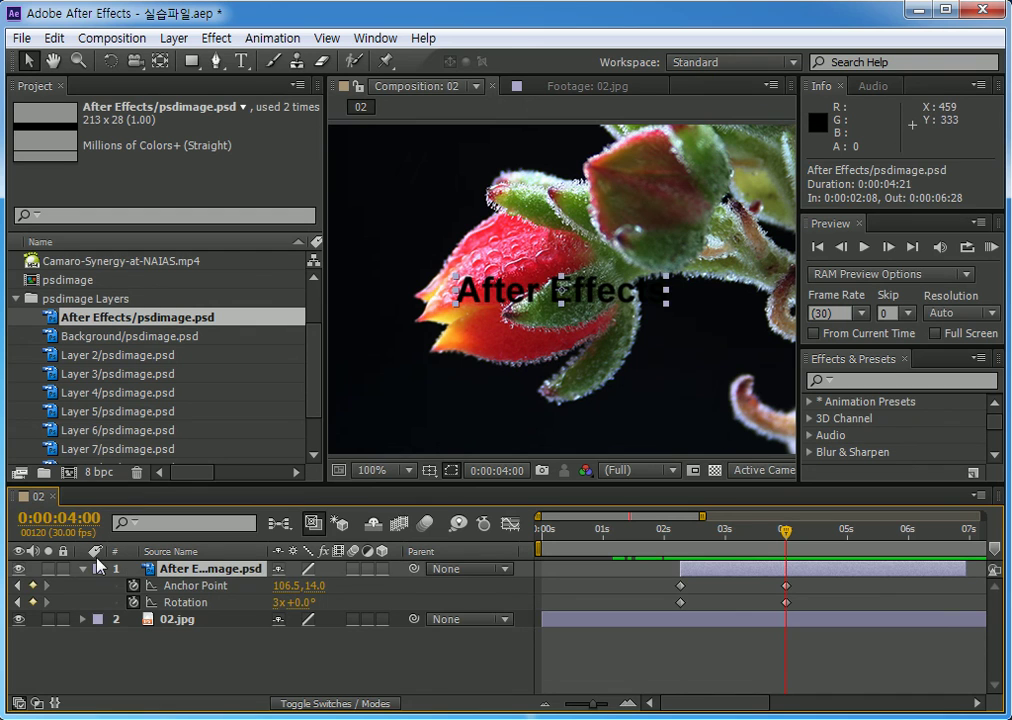
click(84, 569)
click(261, 620)
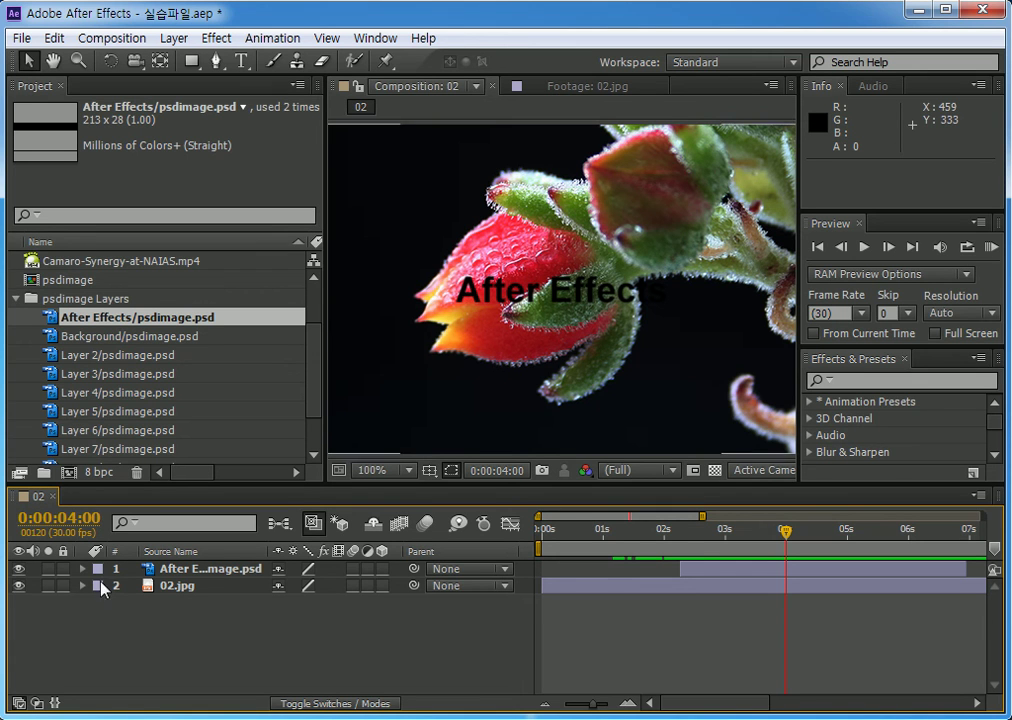
- Add 01.jpg above the text layer, starting at 0:00:04:09, and move the current time to its first frame
click(16, 298)
drag(150, 280, 165, 572)
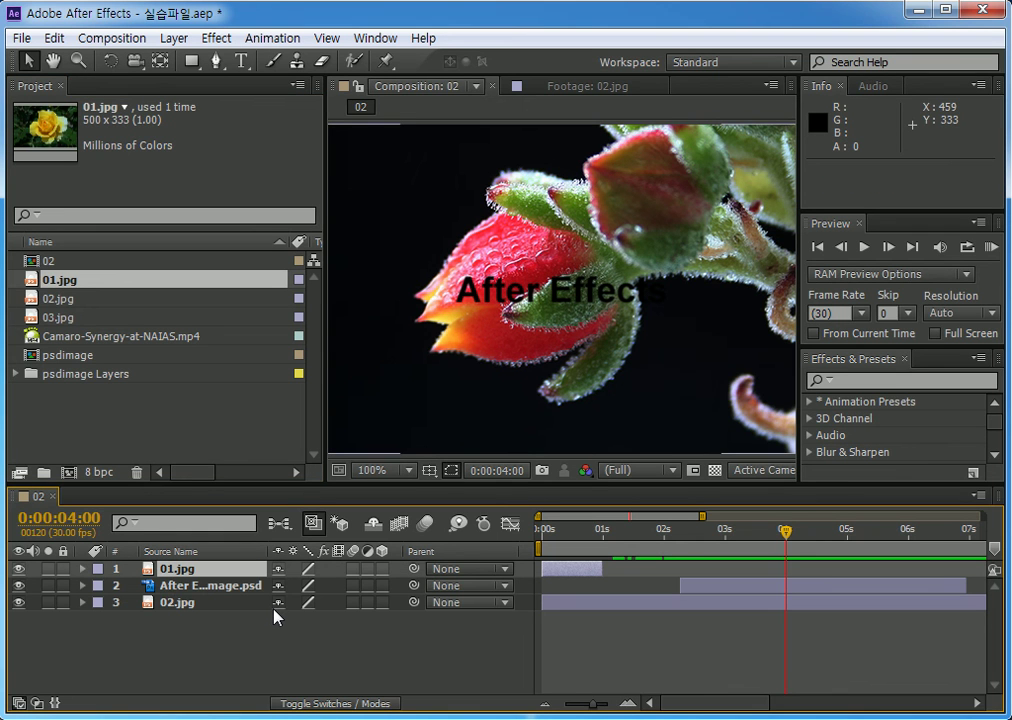
drag(578, 572, 840, 578)
mouse_move(786, 533)
mouse_down()
mouse_move(815, 538)
mouse_move(806, 535)
mouse_up()
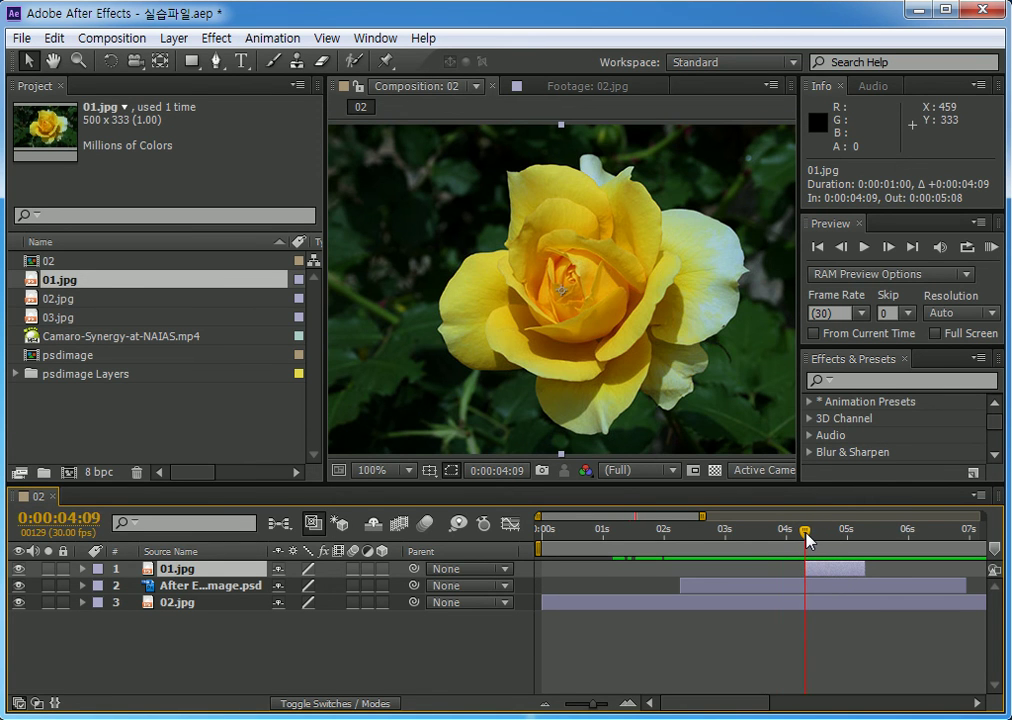
- Reveal Anchor Point and Scale for 01.jpg and enable scale keyframing at 0:00:04:09
key(a)
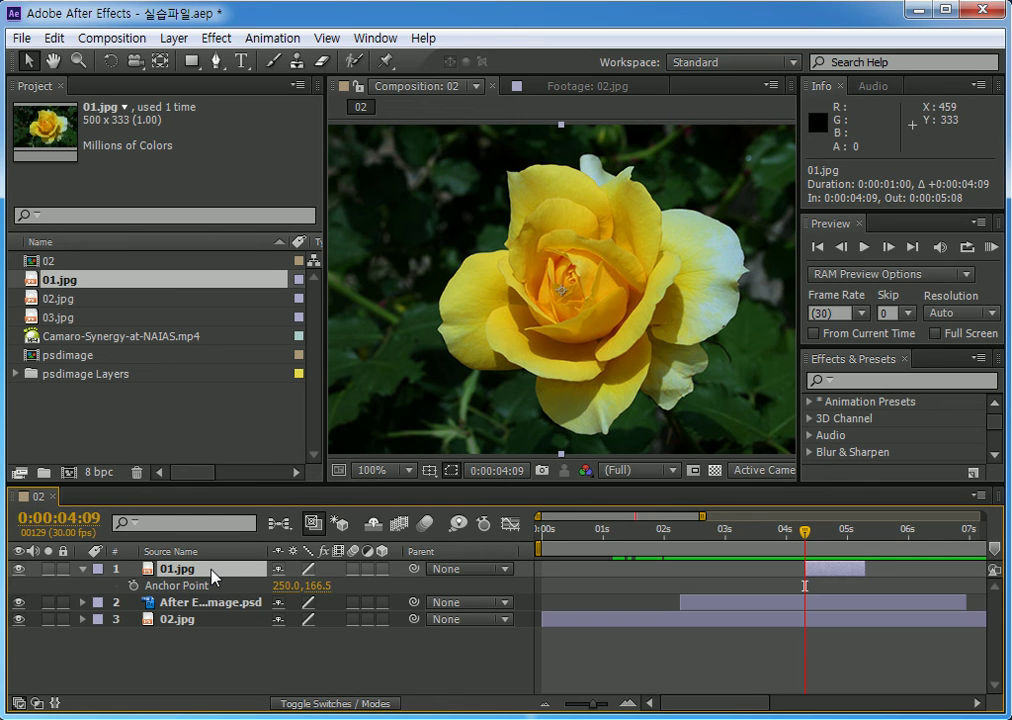
key(shift+s)
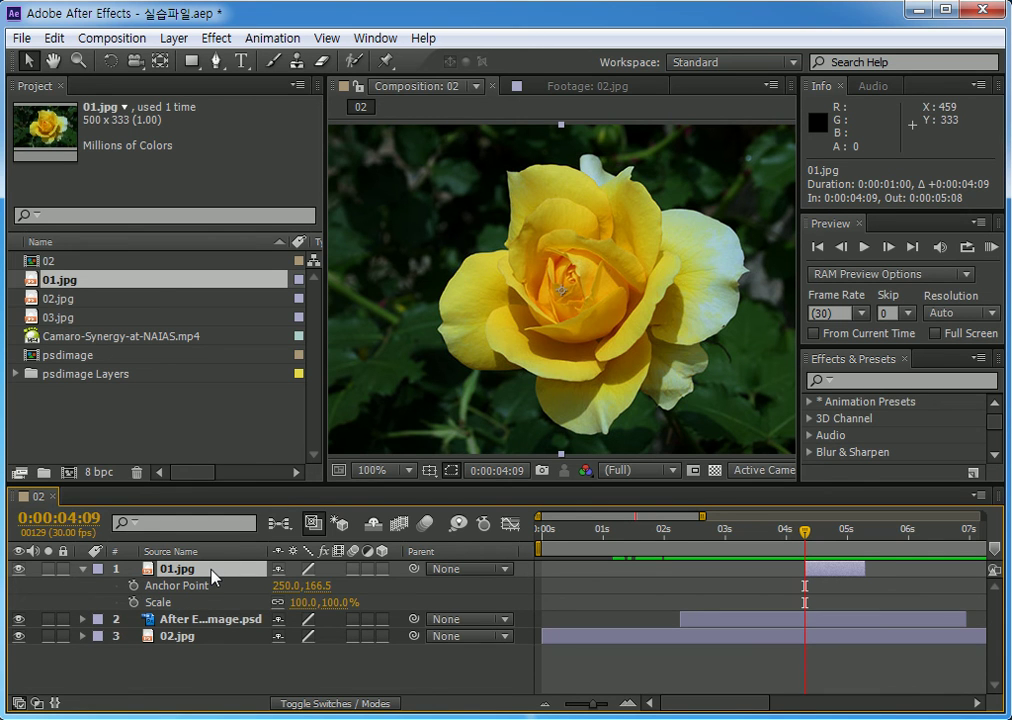
click(134, 602)
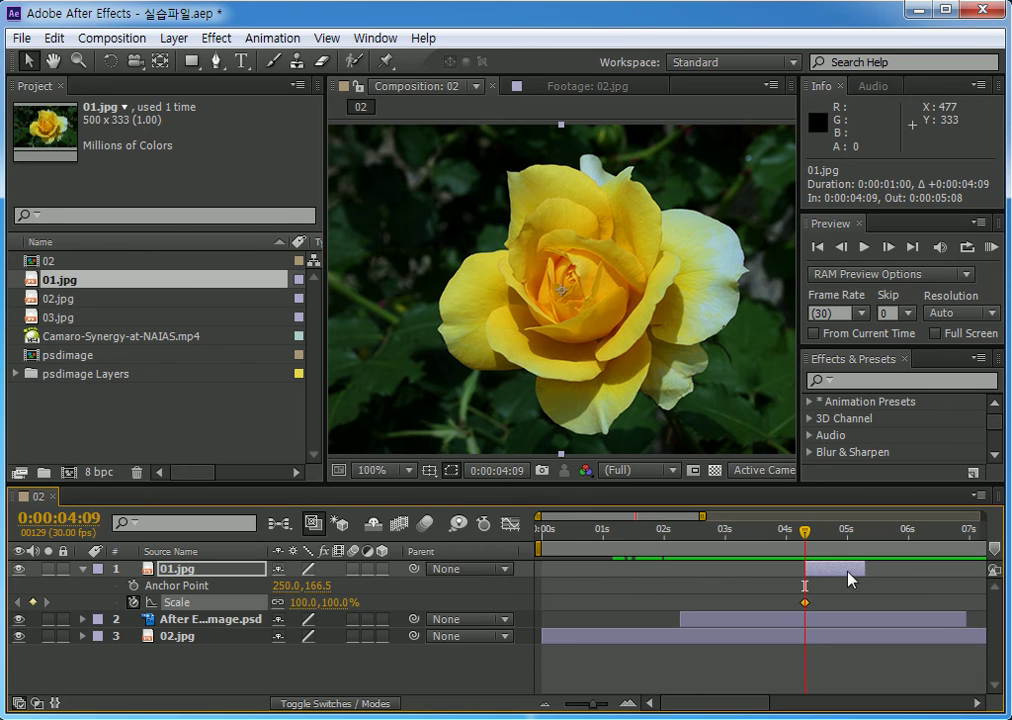
- Extend the 01.jpg layer's end to 0:00:07:02 and add a 100% scale keyframe at 0:00:05:29
drag(866, 568, 973, 568)
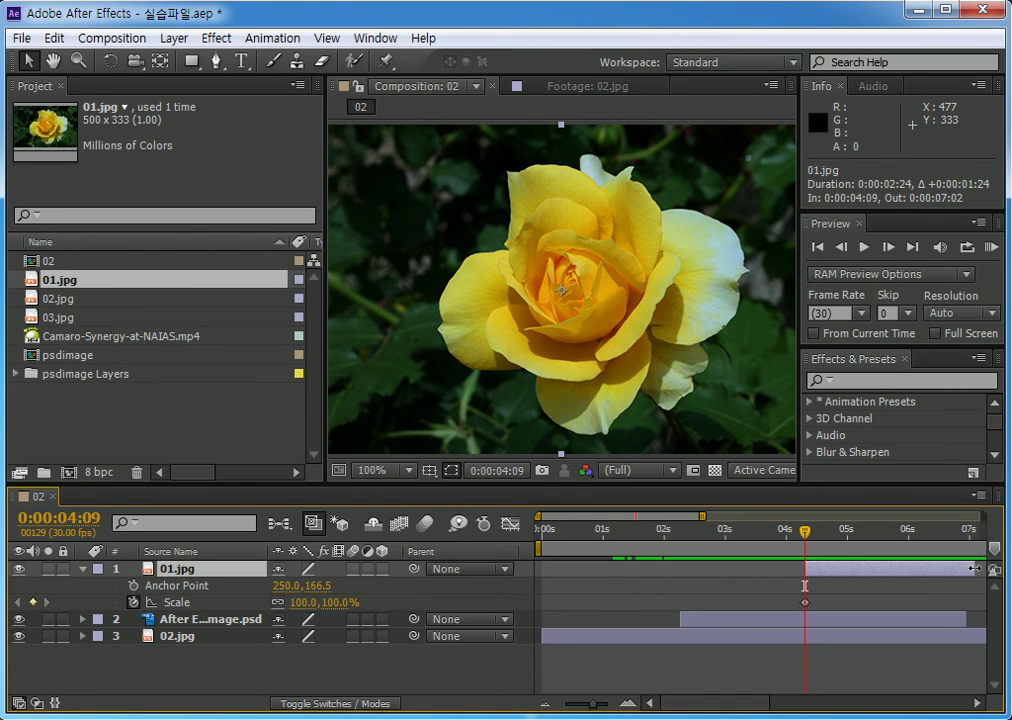
drag(849, 530, 906, 531)
click(34, 602)
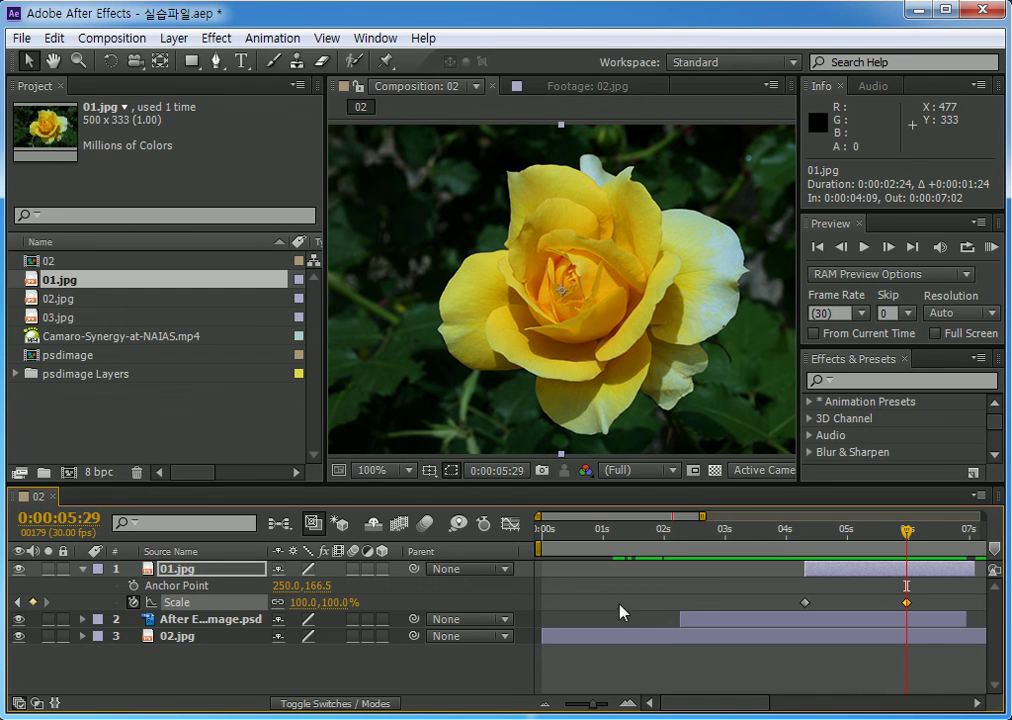
- Set 01.jpg's first scale keyframe at 0:00:04:09 to 0% and scrub through the growth to 0:00:05:27
click(17, 602)
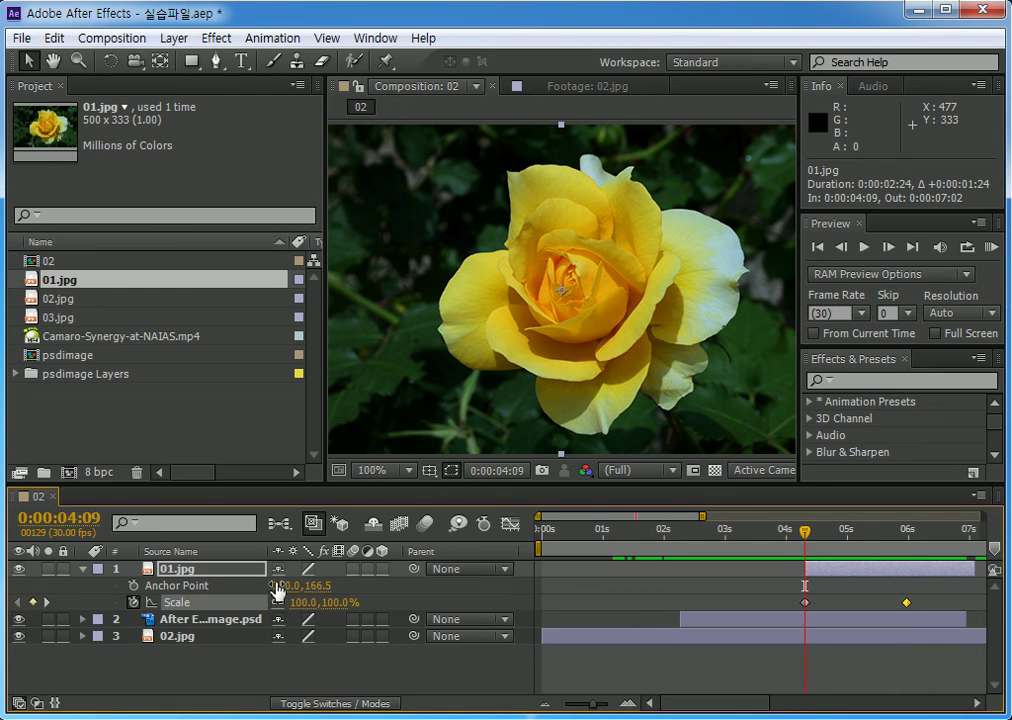
click(297, 602)
text(0)
key(Return)
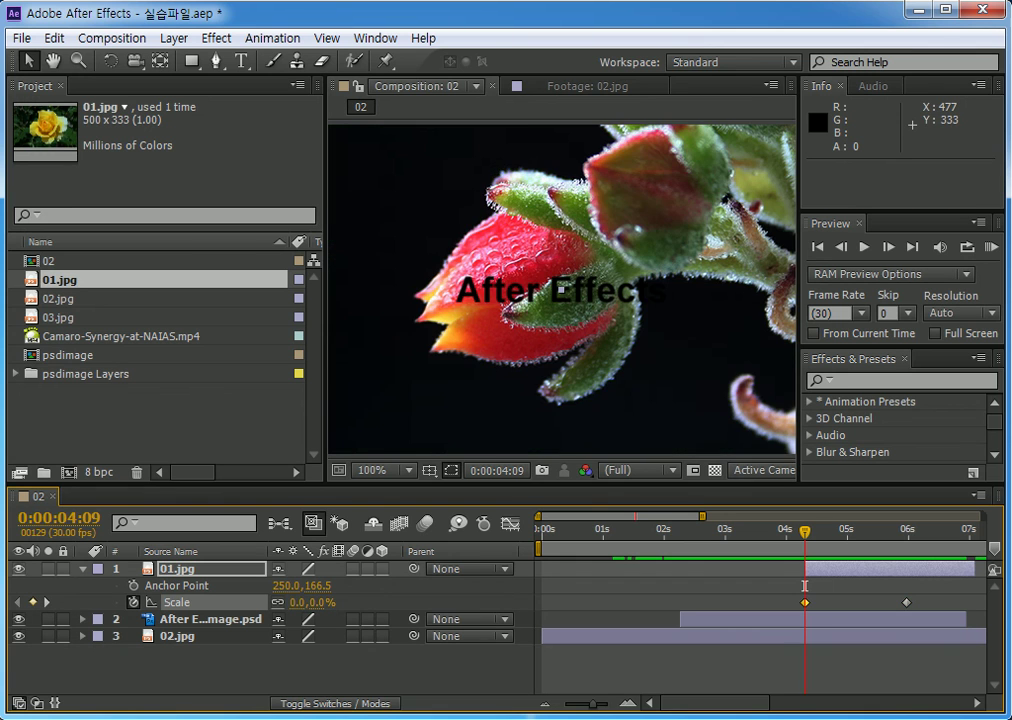
drag(805, 530, 903, 560)
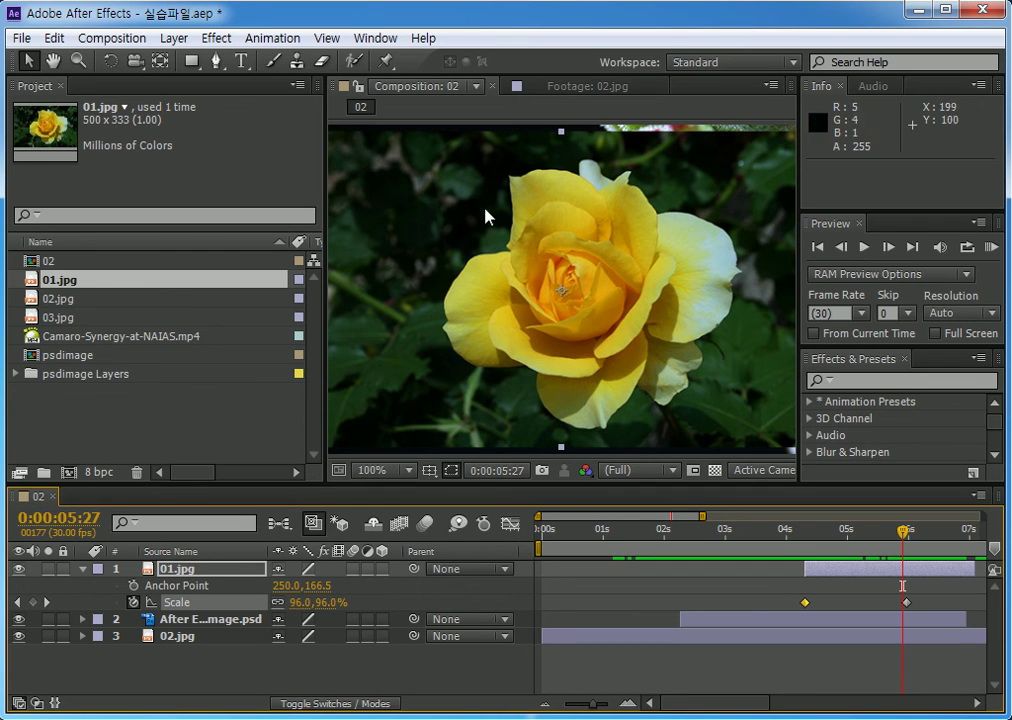
- Set 01.jpg's anchor point to 0, 0 and scrub back and forth through its scale animation
click(286, 585)
text(0)
key(Return)
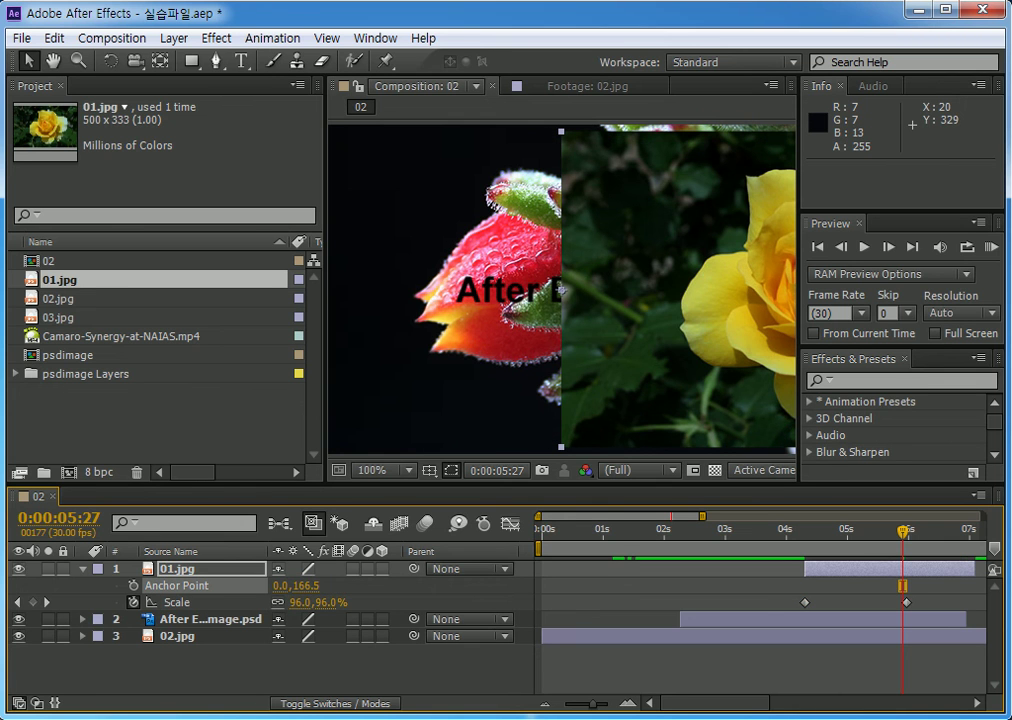
click(310, 586)
text(0)
key(Return)
drag(903, 530, 834, 529)
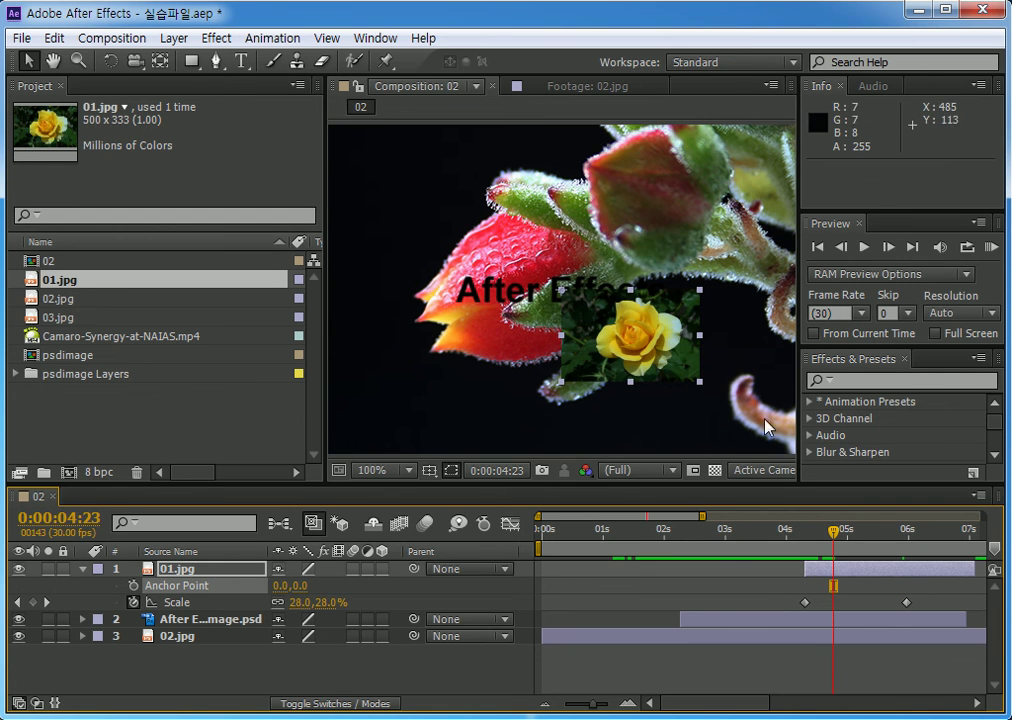
drag(838, 538, 906, 544)
mouse_move(812, 544)
mouse_down()
mouse_move(784, 540)
mouse_move(818, 545)
mouse_up()
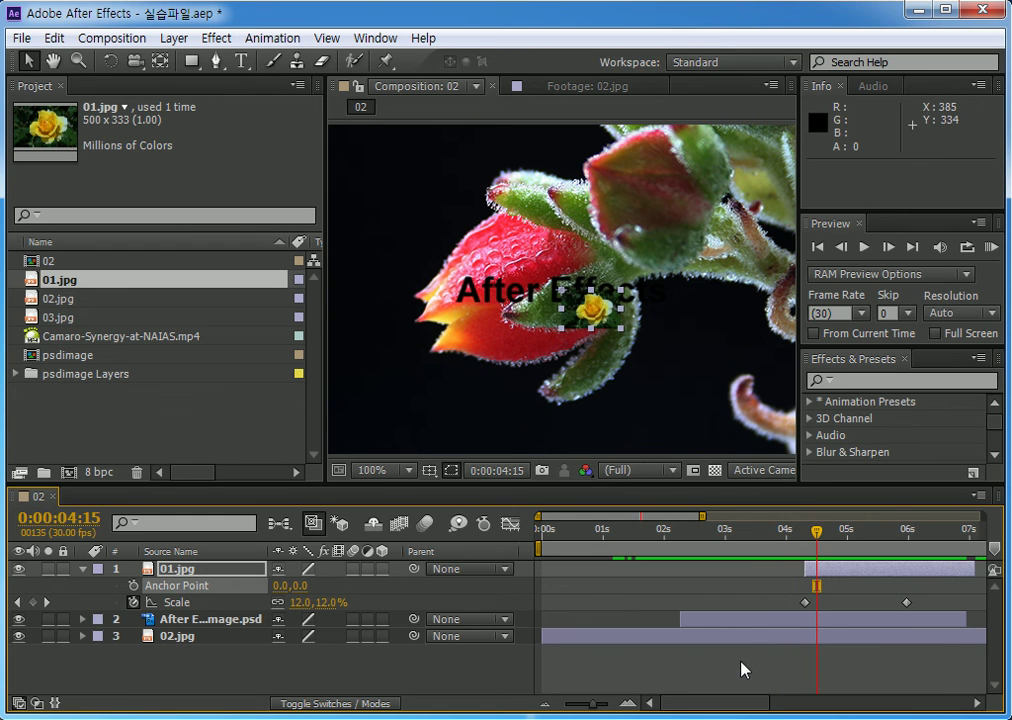
- Set 01.jpg's position to 0, 0, scrub the scale animation to 0:00:06:01 and collapse the layer's properties
click(191, 570)
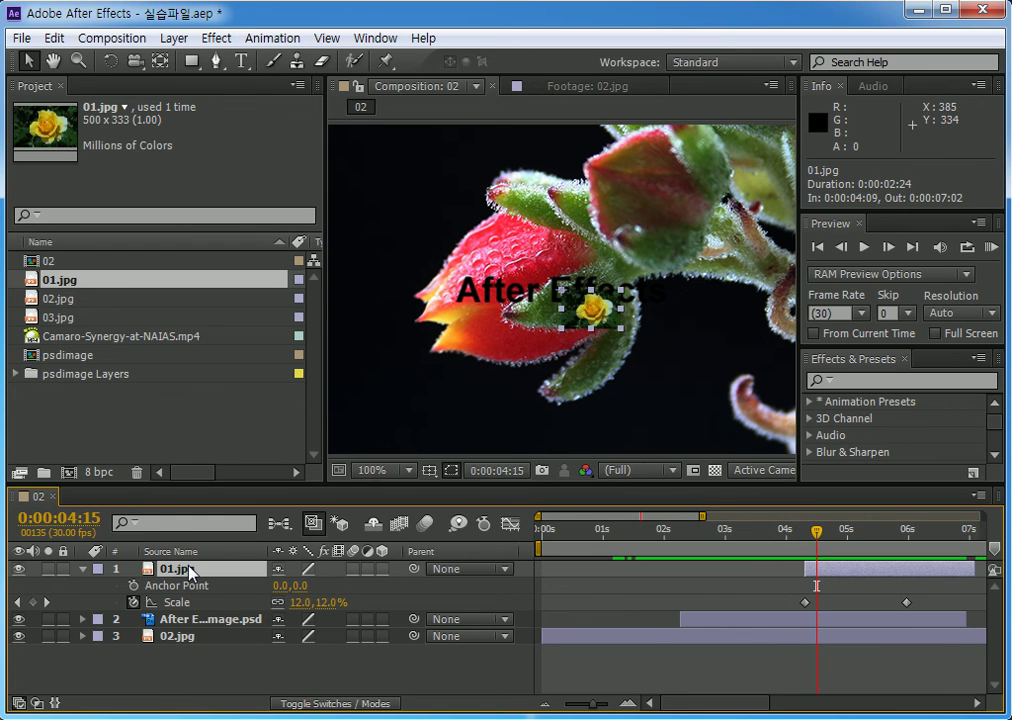
key(shift+p)
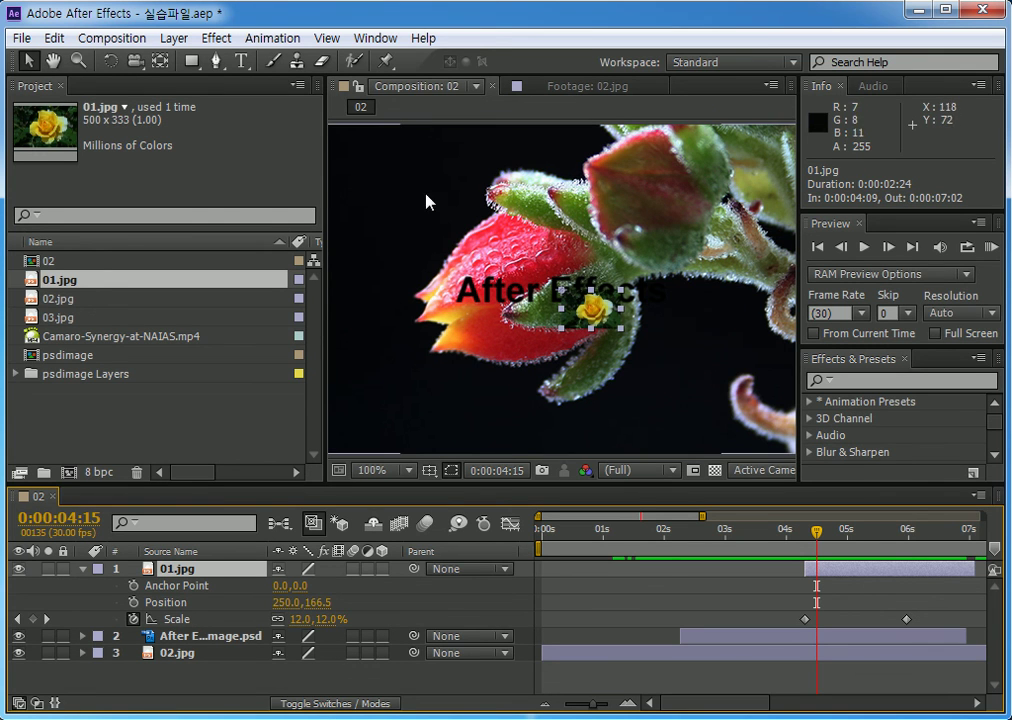
click(279, 602)
text(0)
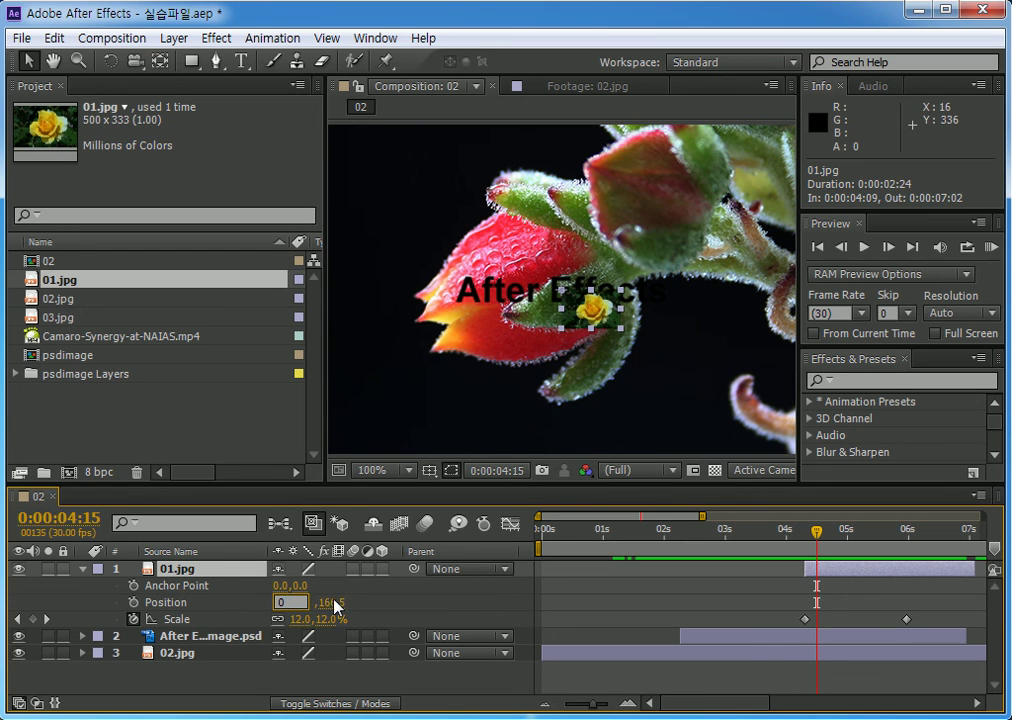
key(Tab)
text(0)
key(Return)
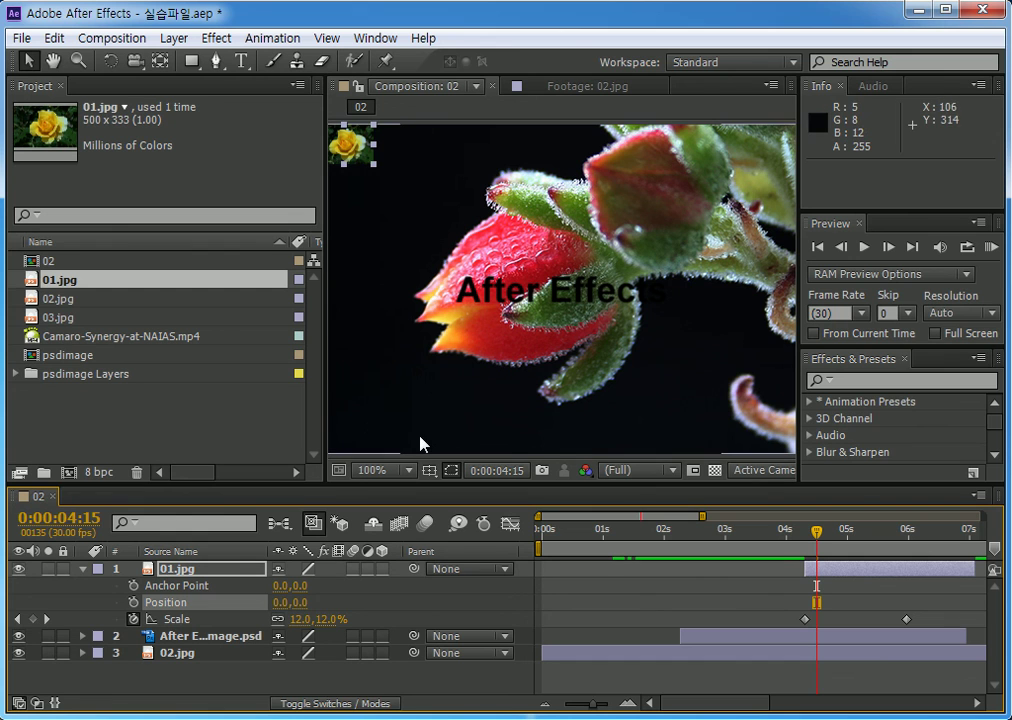
drag(815, 542, 912, 563)
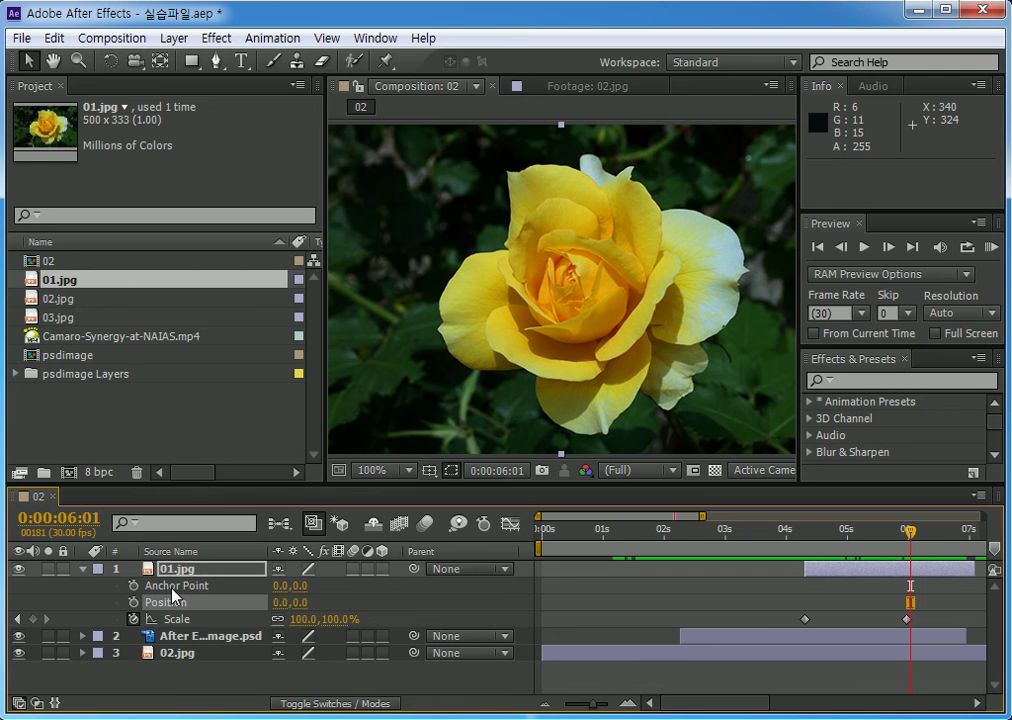
click(83, 569)
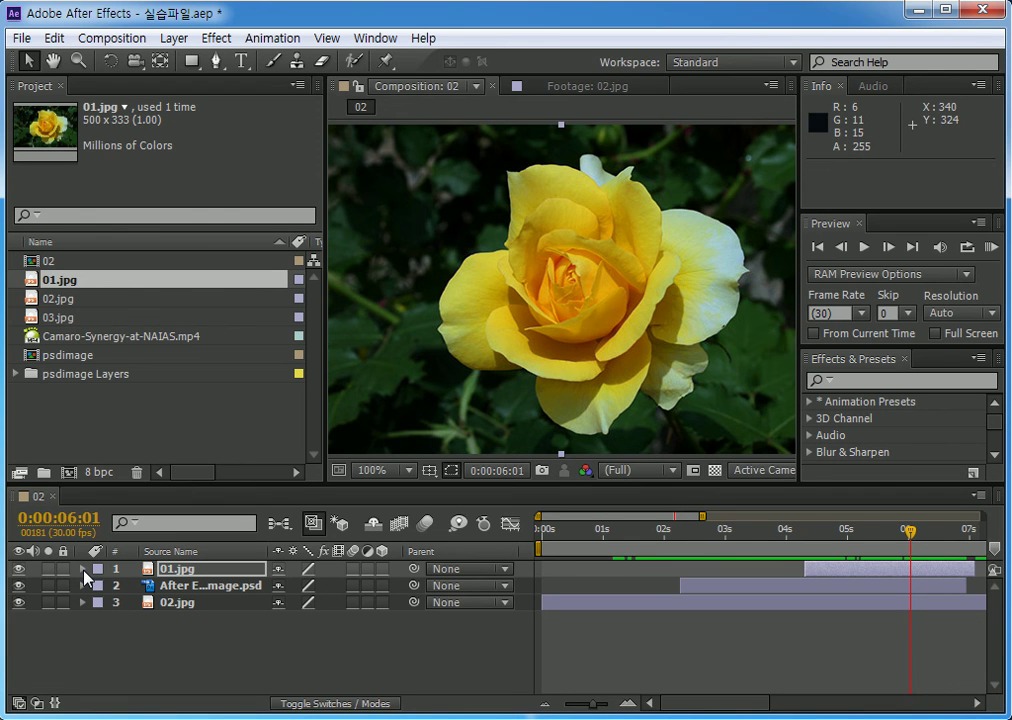